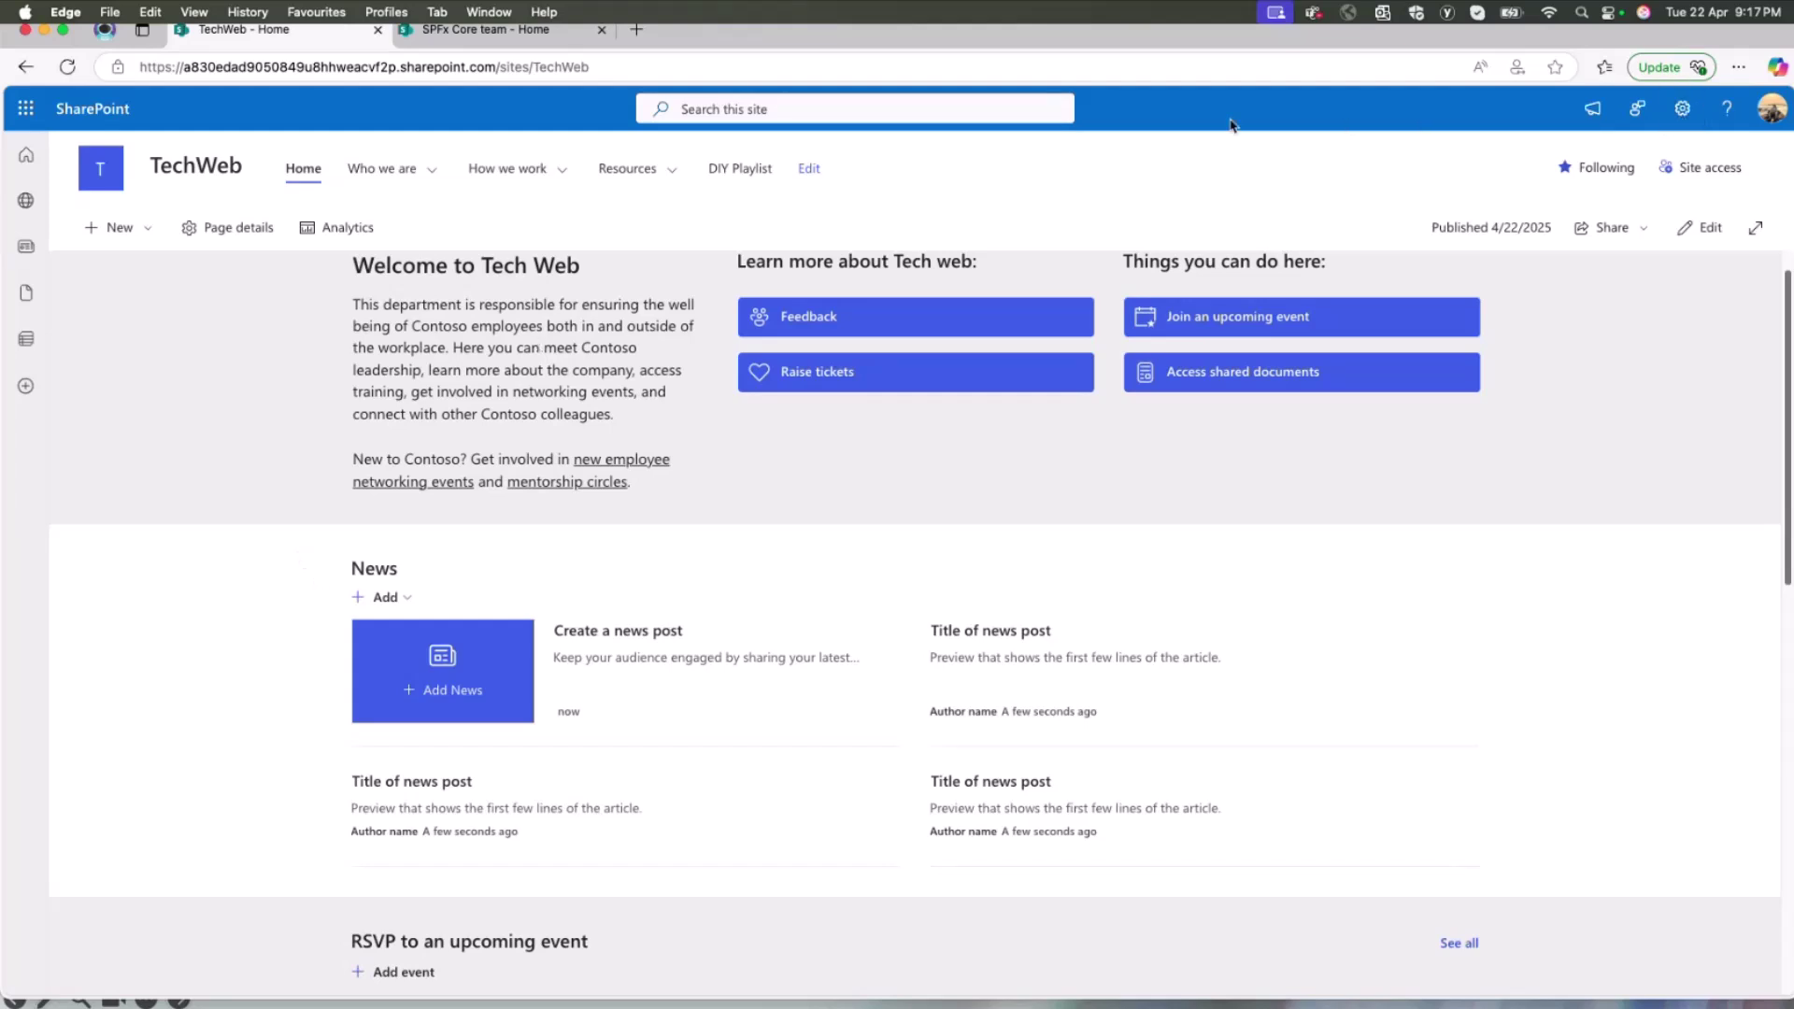
# Create a new dashboard for the TechWeb site from Manage dashboard (Preview) in site settings.
pyautogui.click(1686, 109)
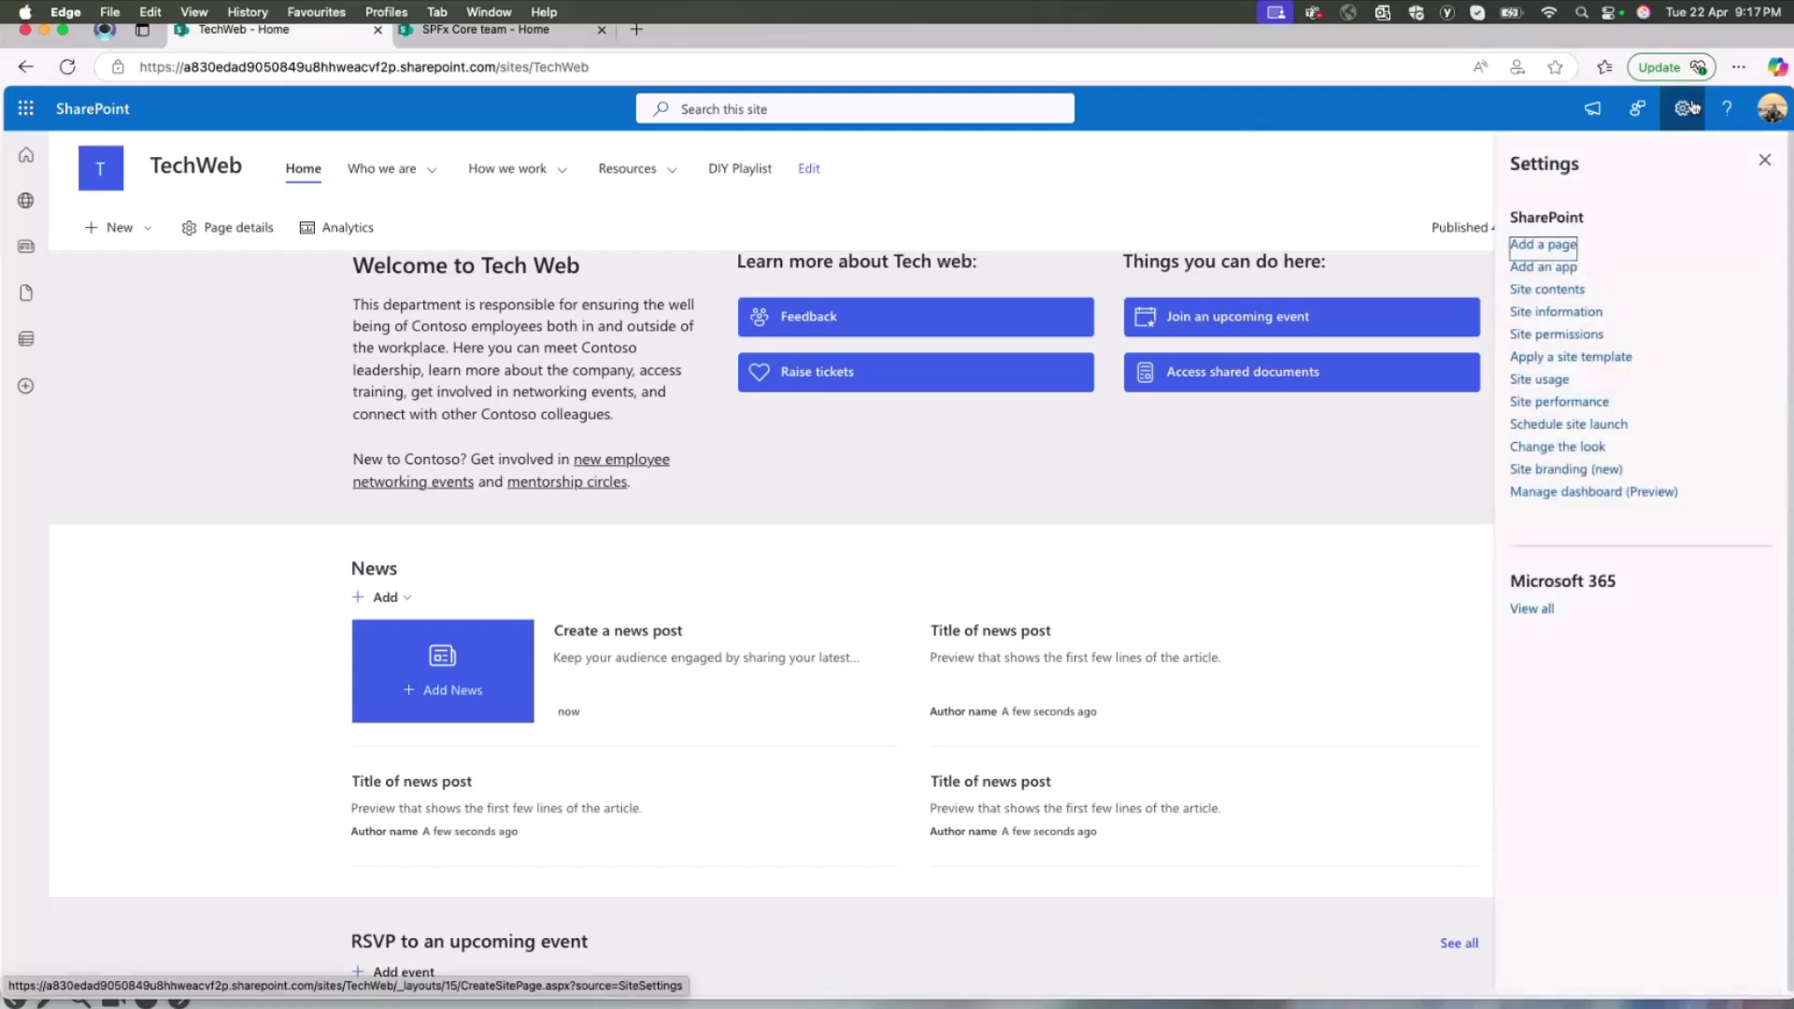
pyautogui.click(1583, 498)
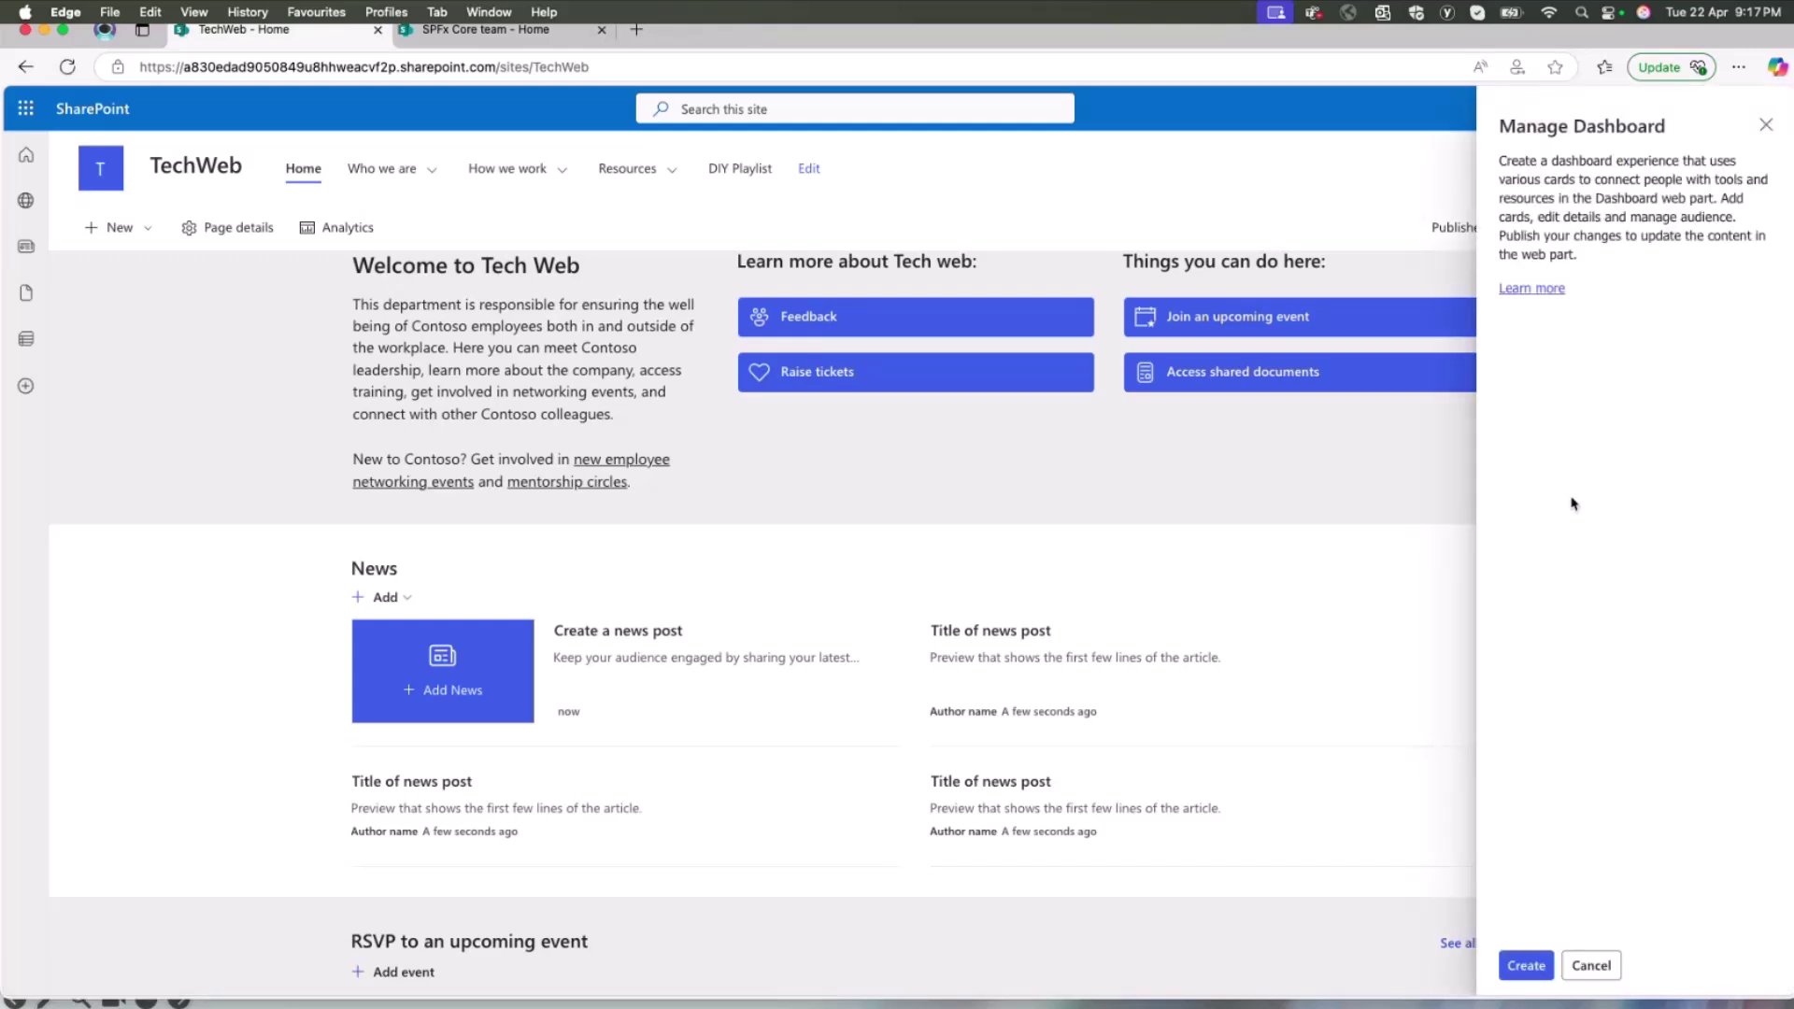
pyautogui.click(1527, 972)
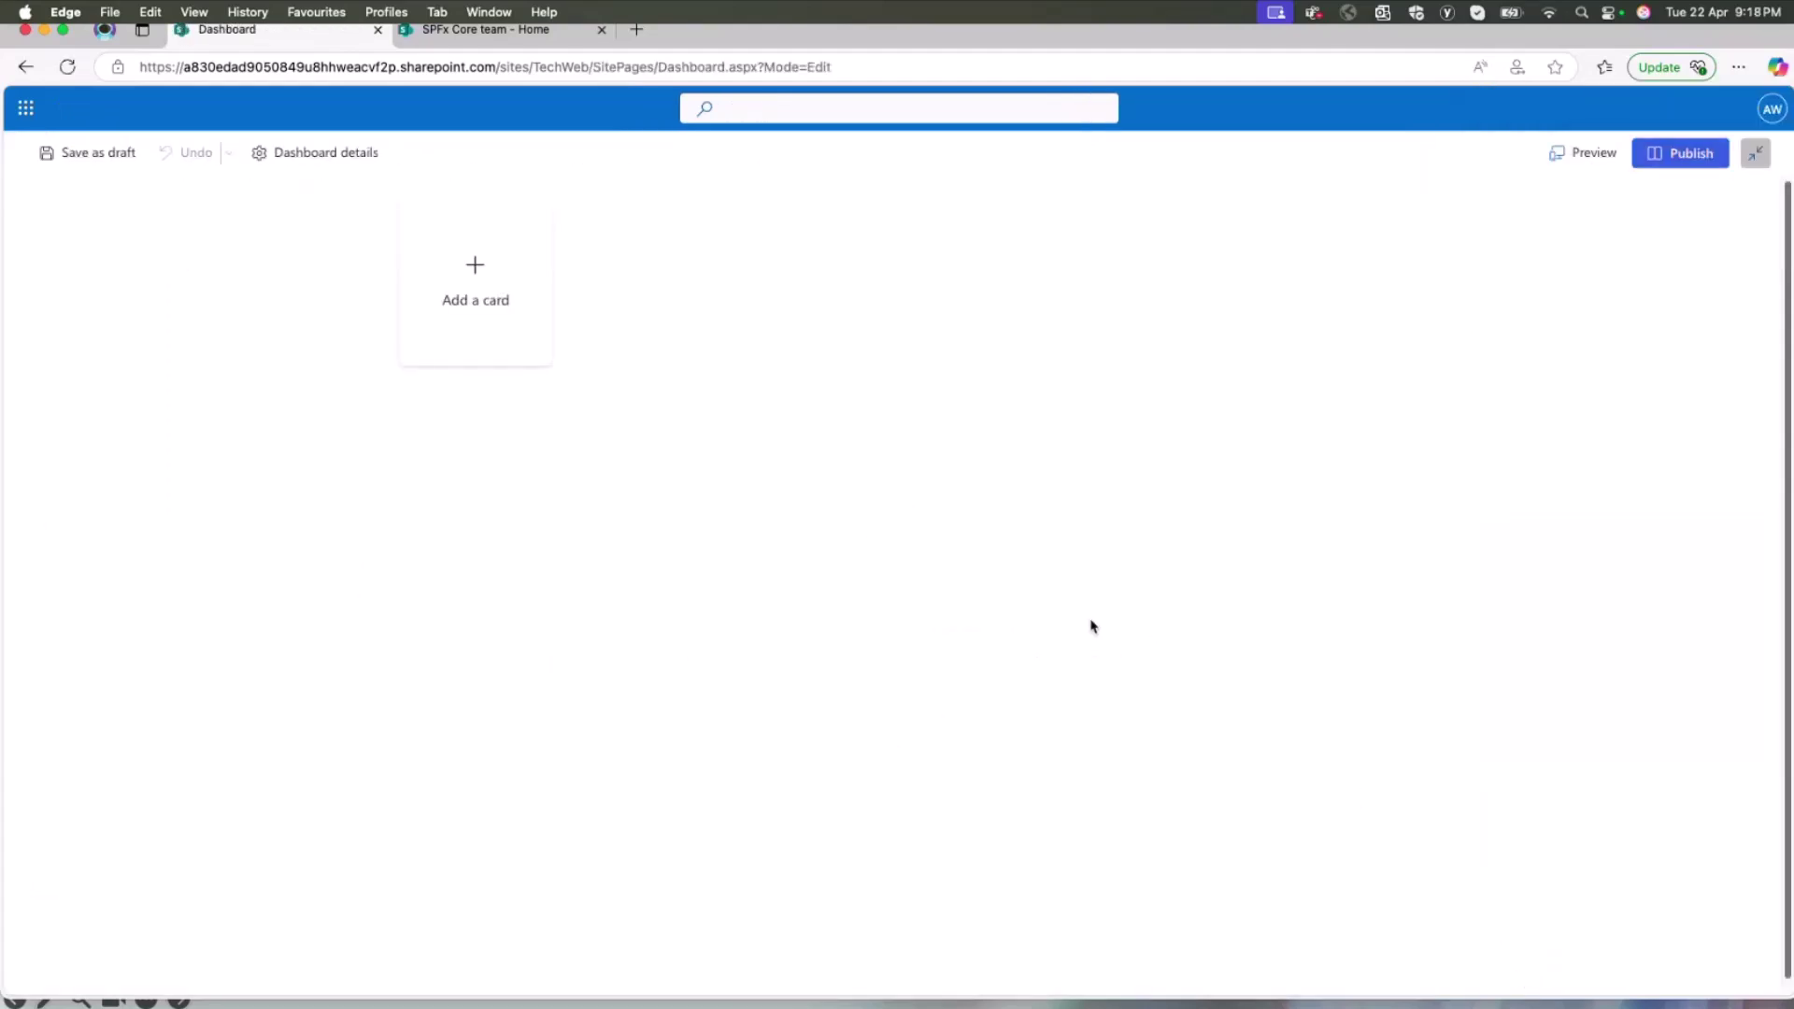
# Add the Remote Assist card to the dashboard by searching 'remo'.
pyautogui.click(467, 302)
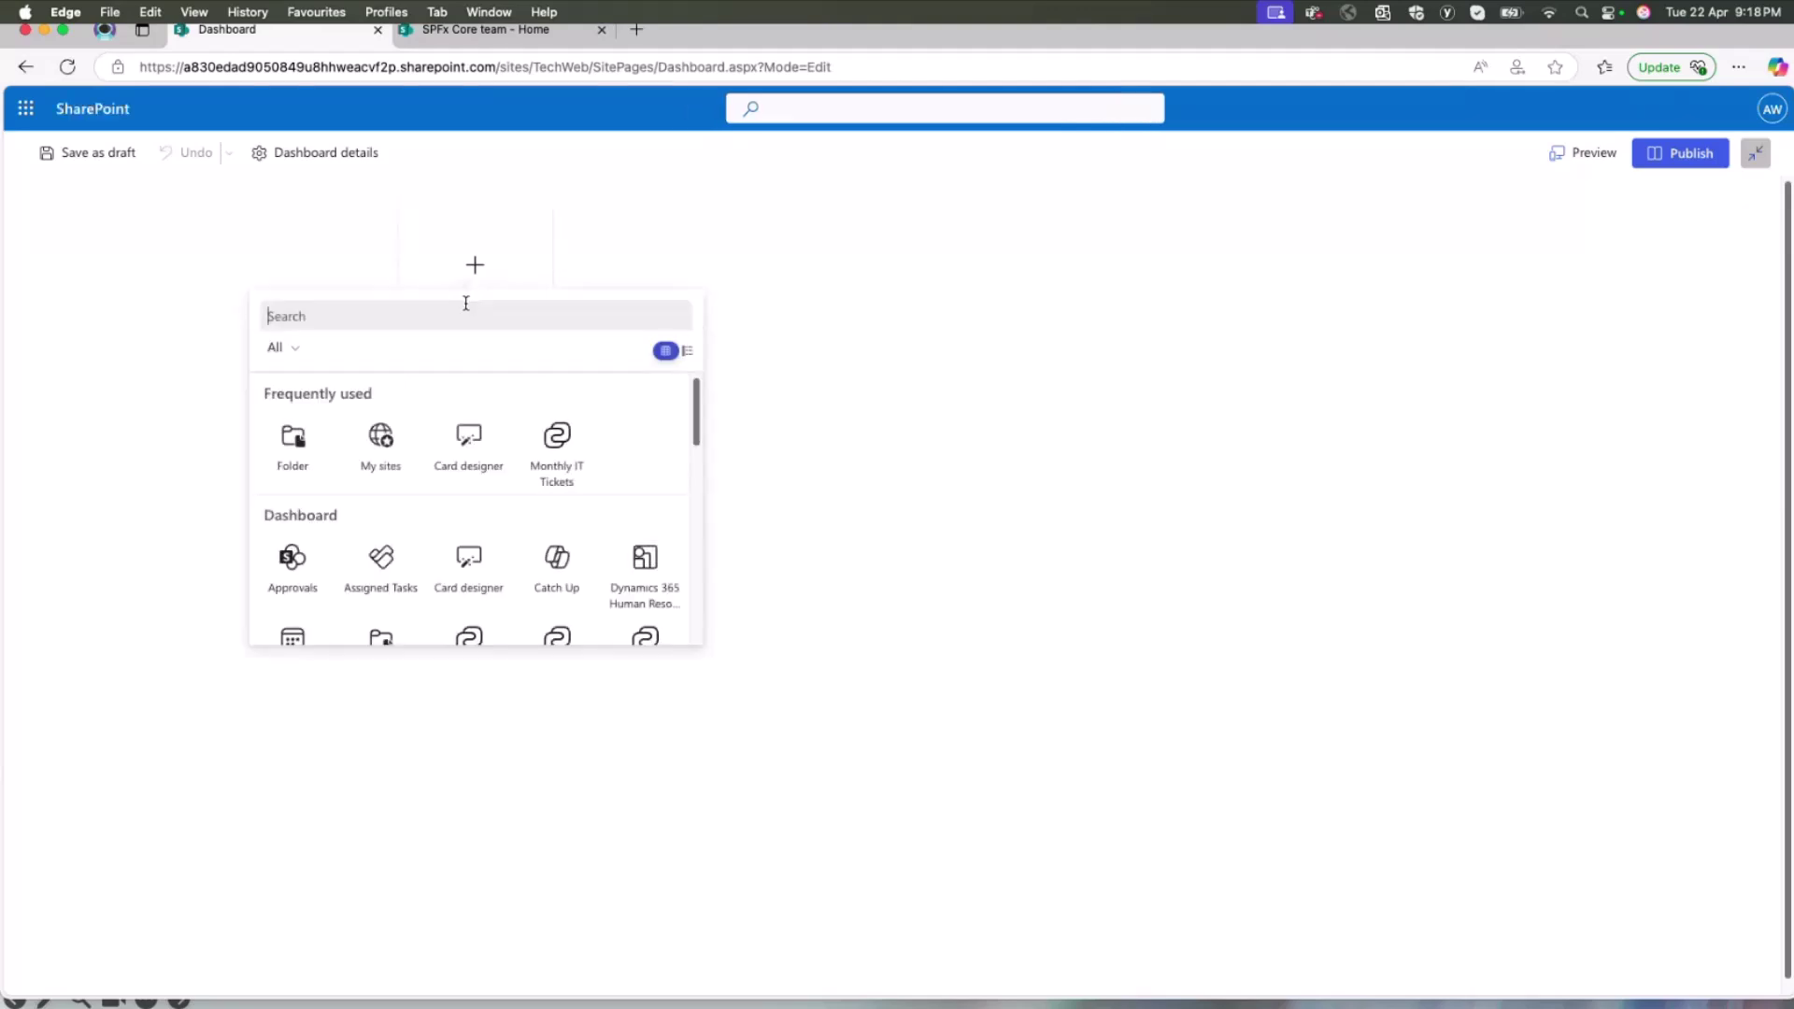
pyautogui.write('rem')
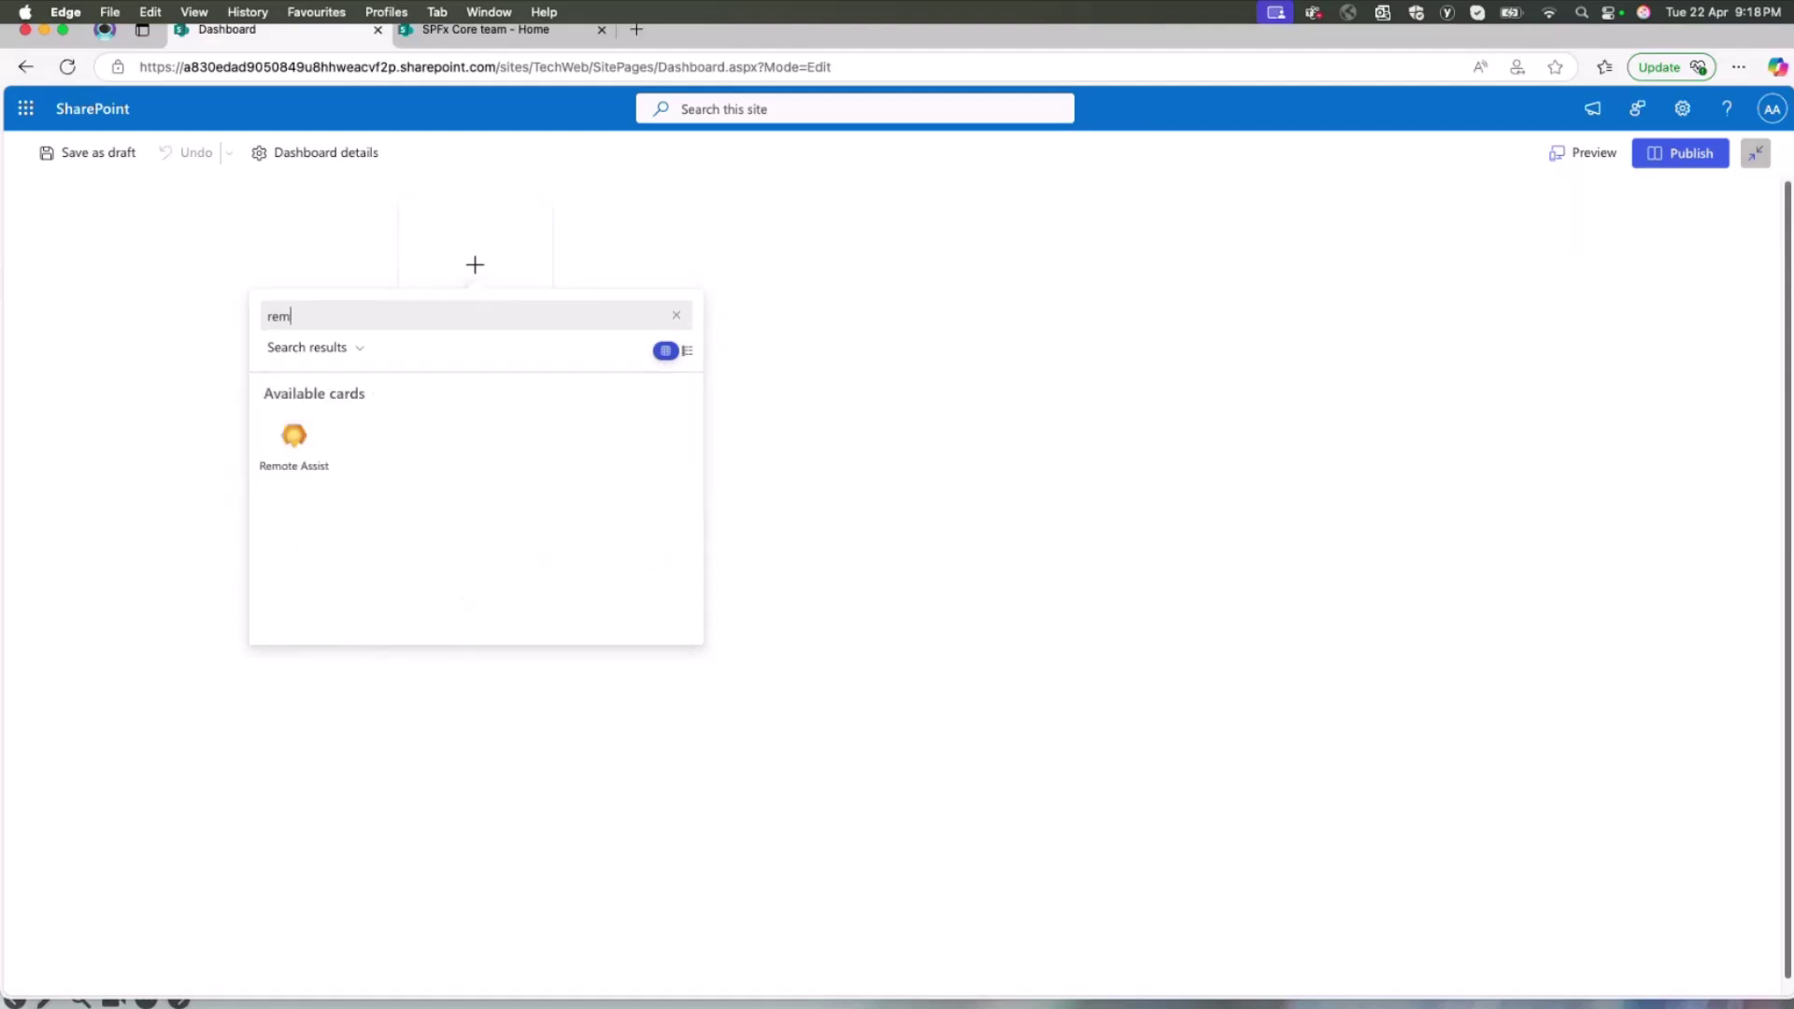
pyautogui.write('o')
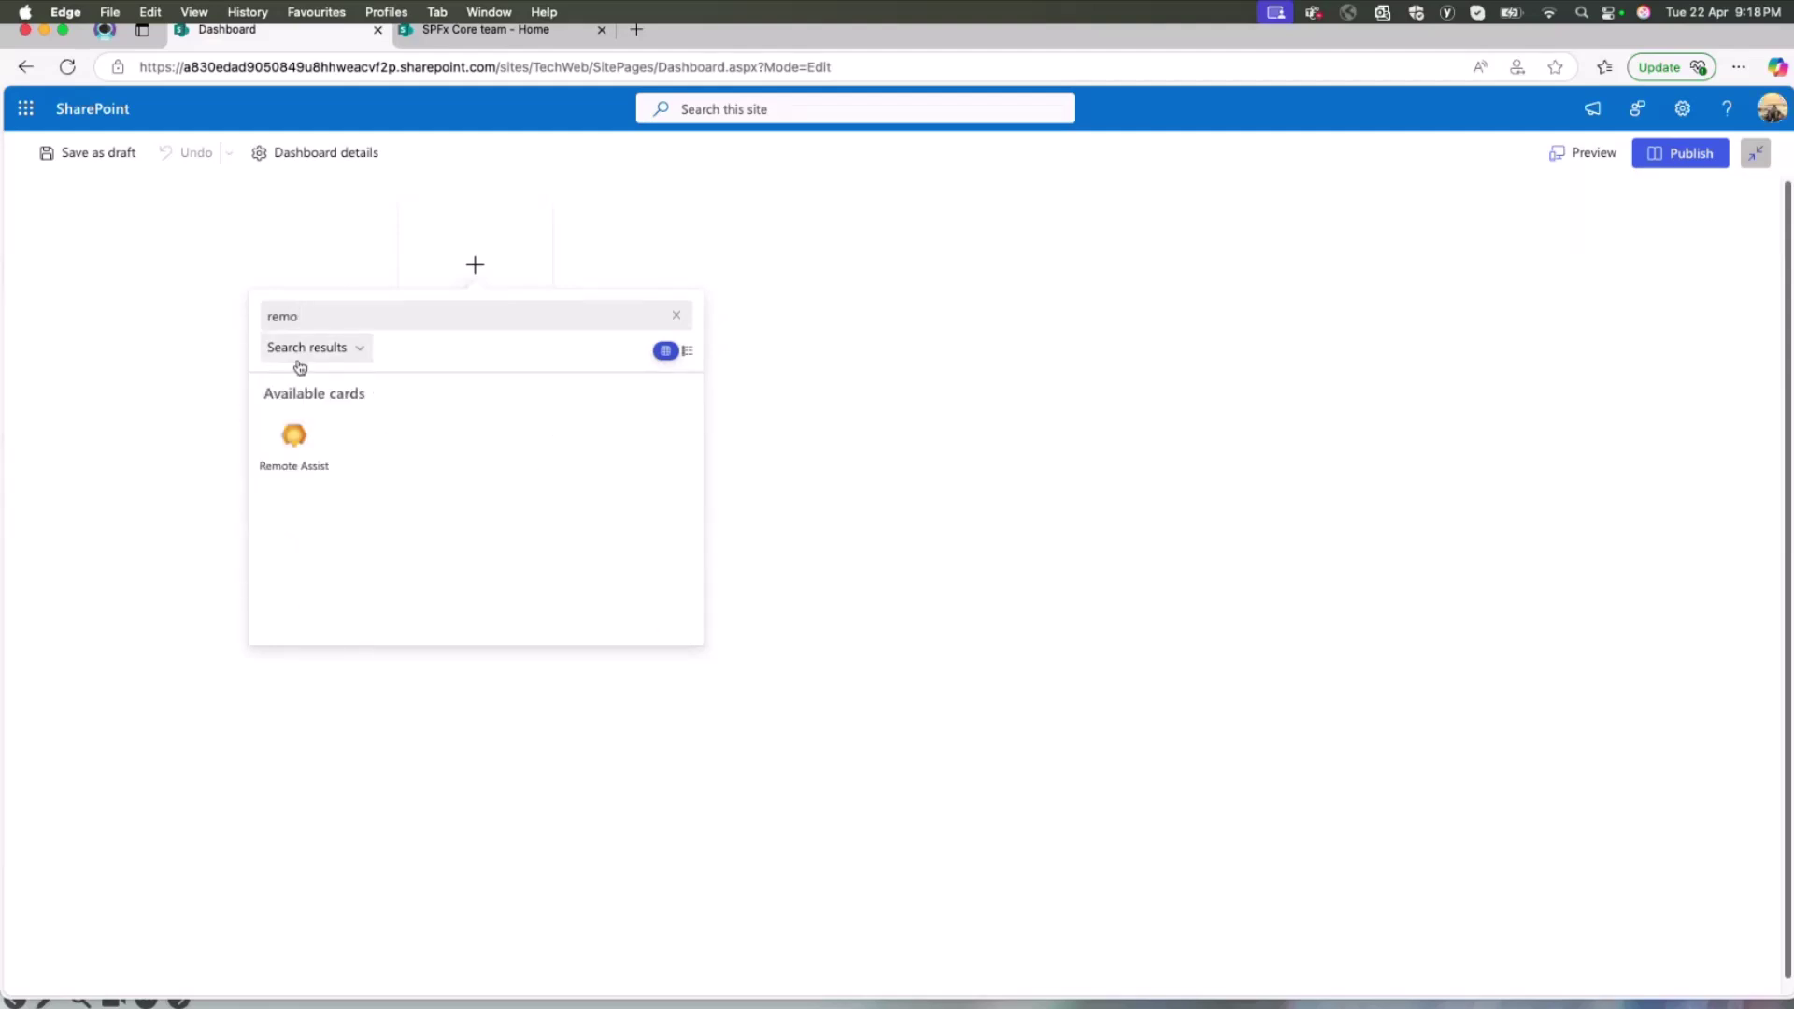
pyautogui.click(306, 449)
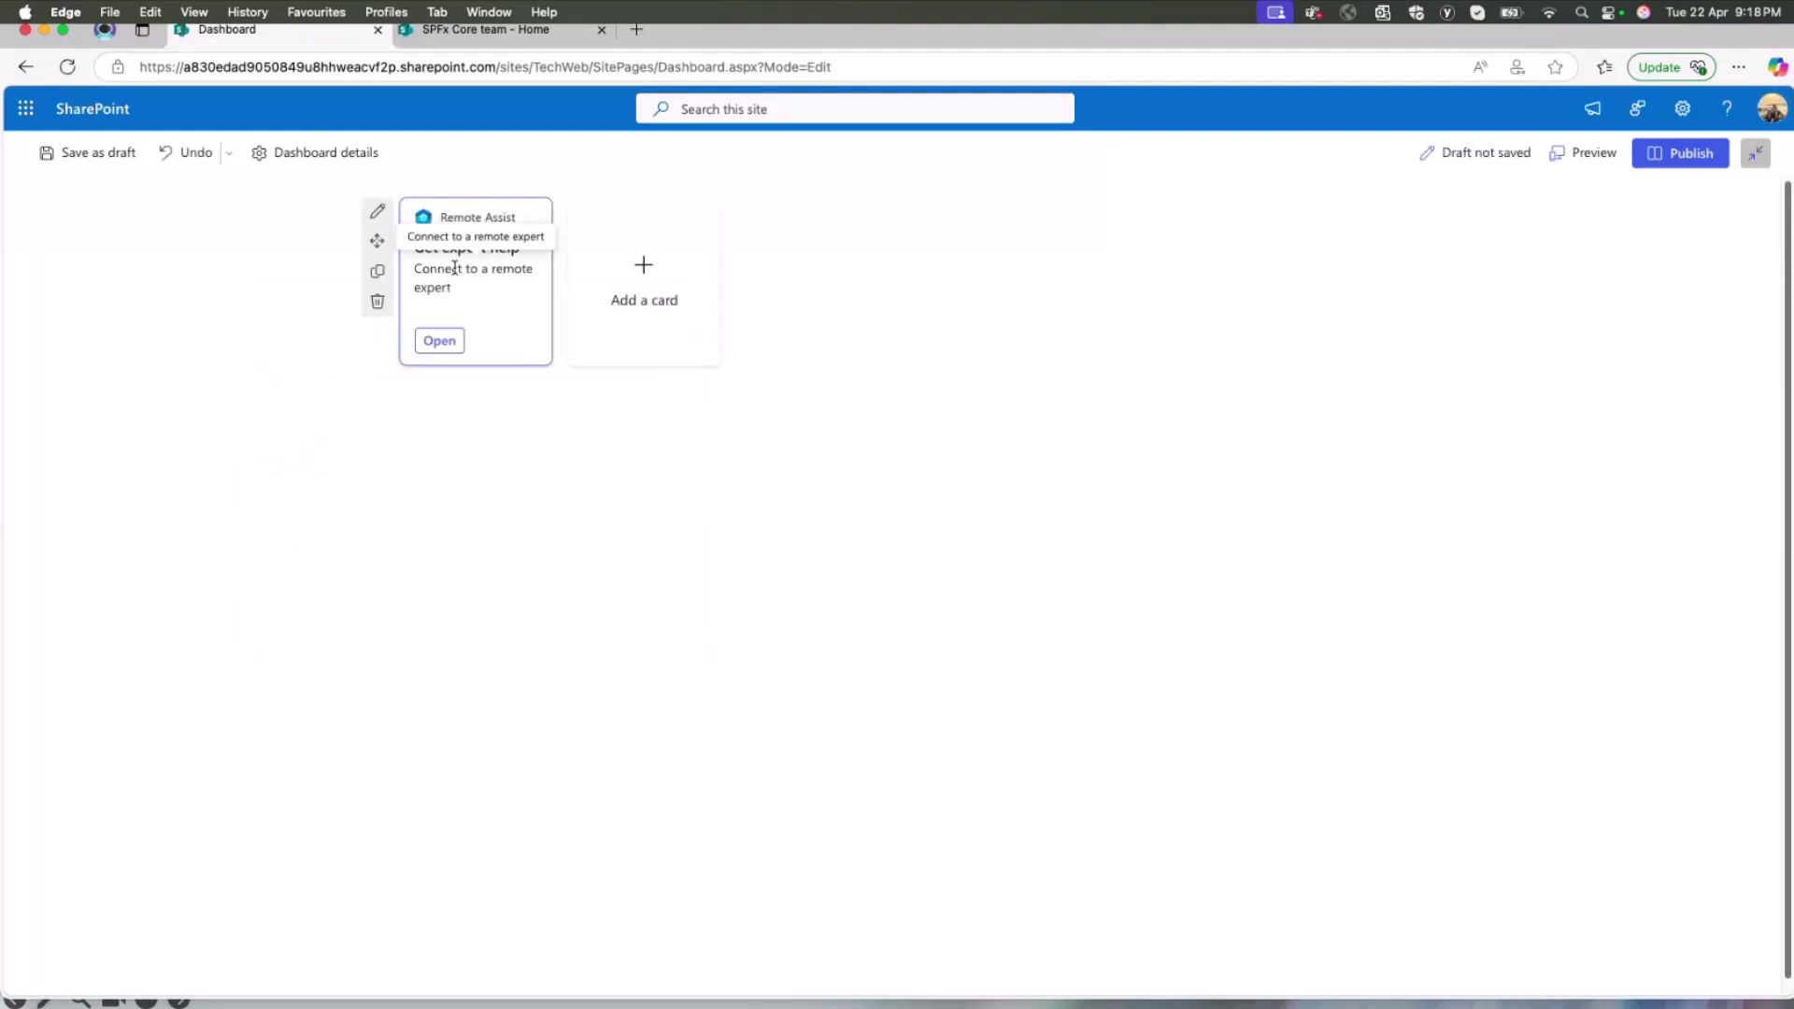
# Add the Events card to the dashboard by searching 'event'.
pyautogui.click(686, 287)
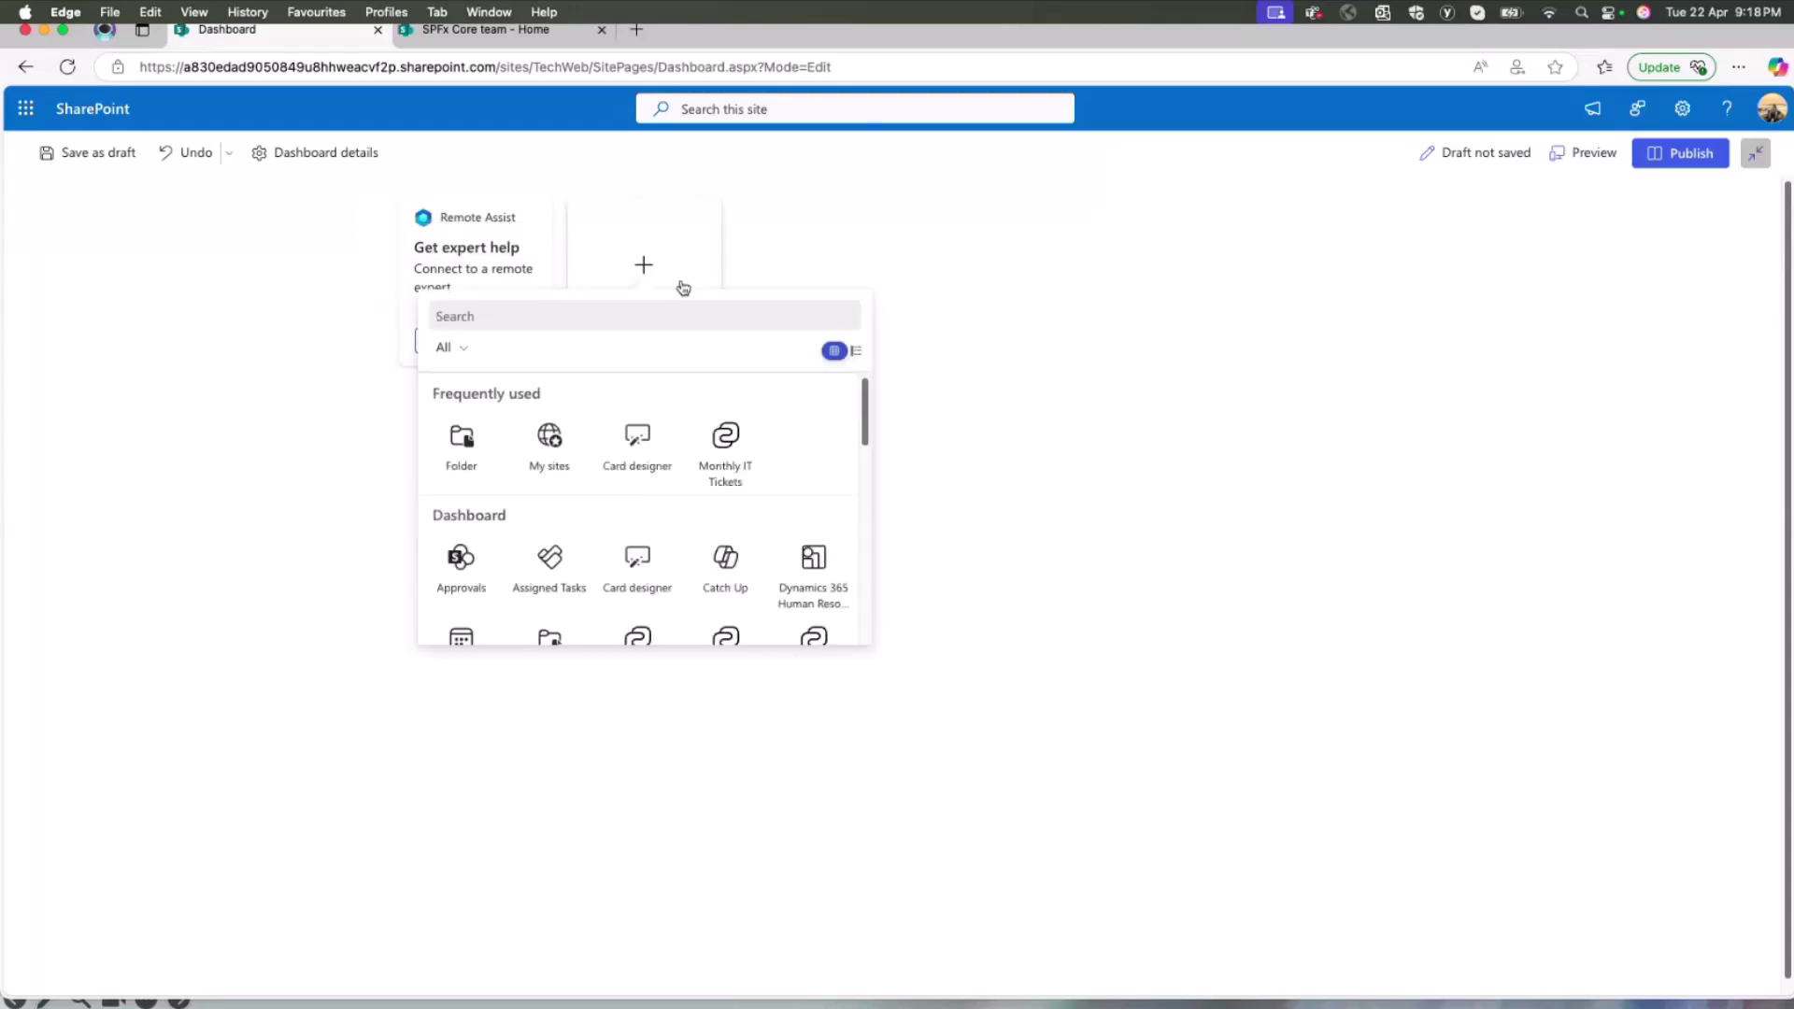
pyautogui.click(594, 325)
pyautogui.write('event')
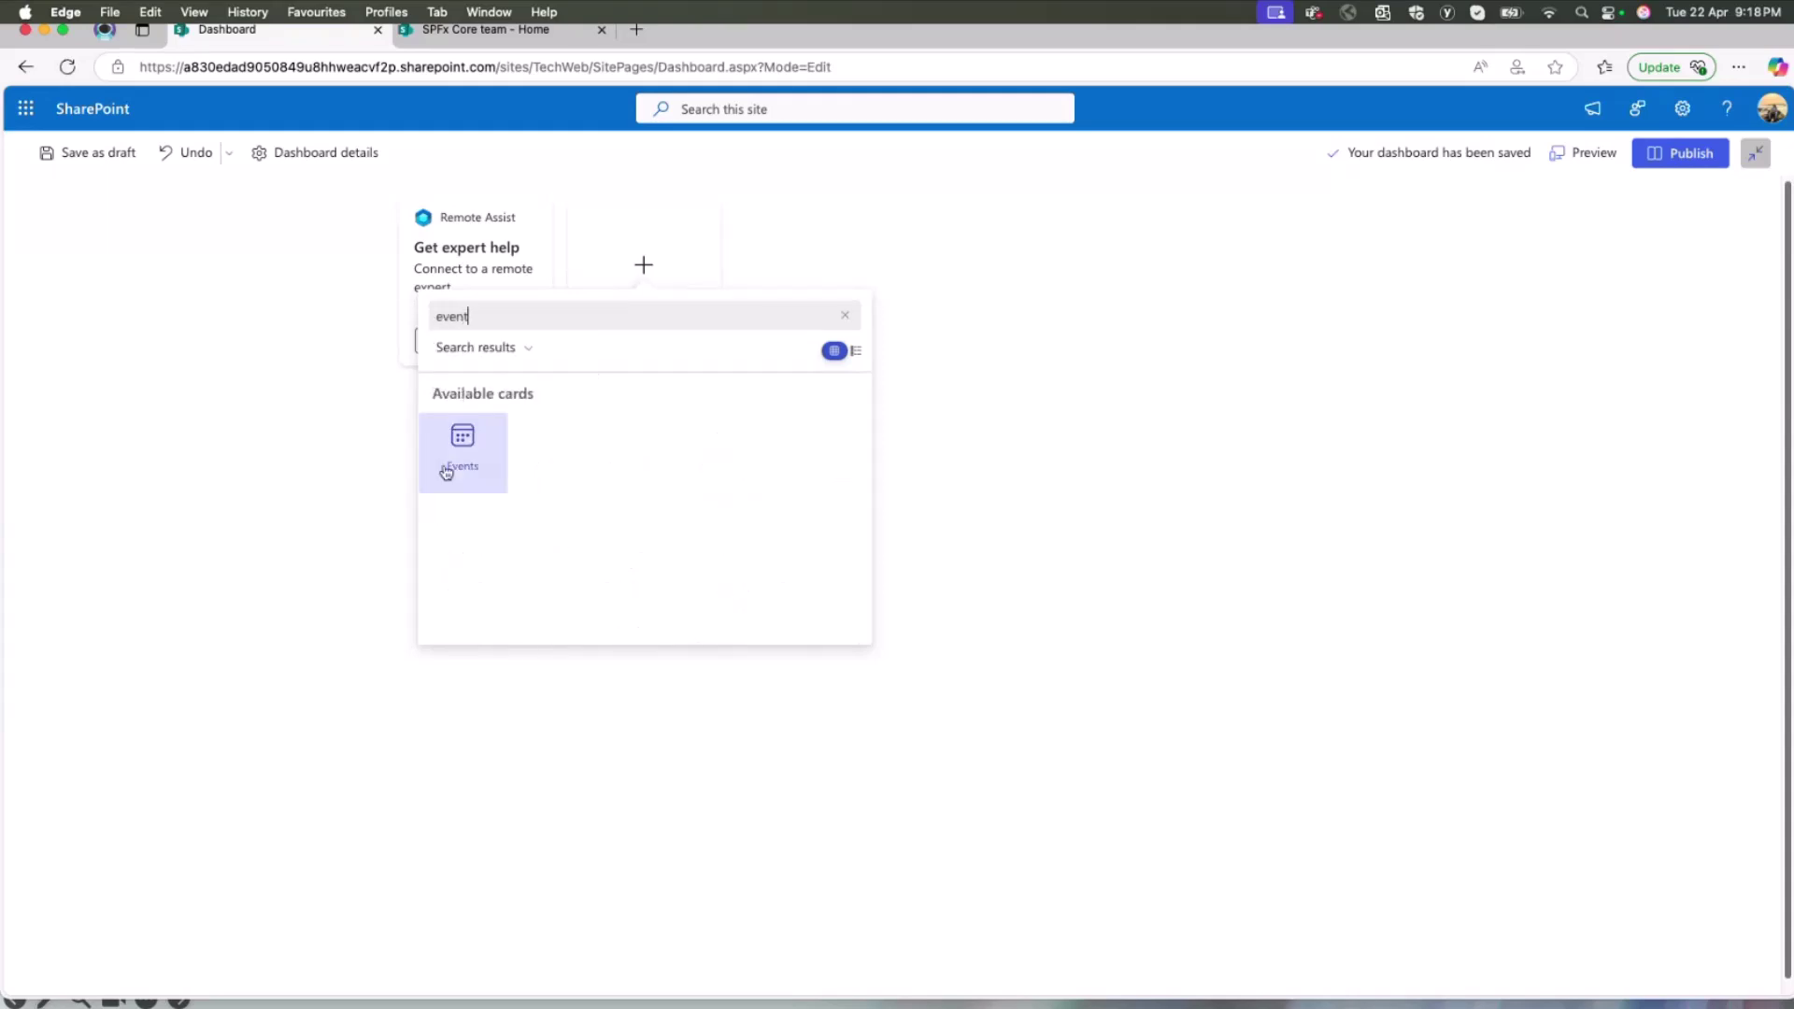
pyautogui.click(447, 473)
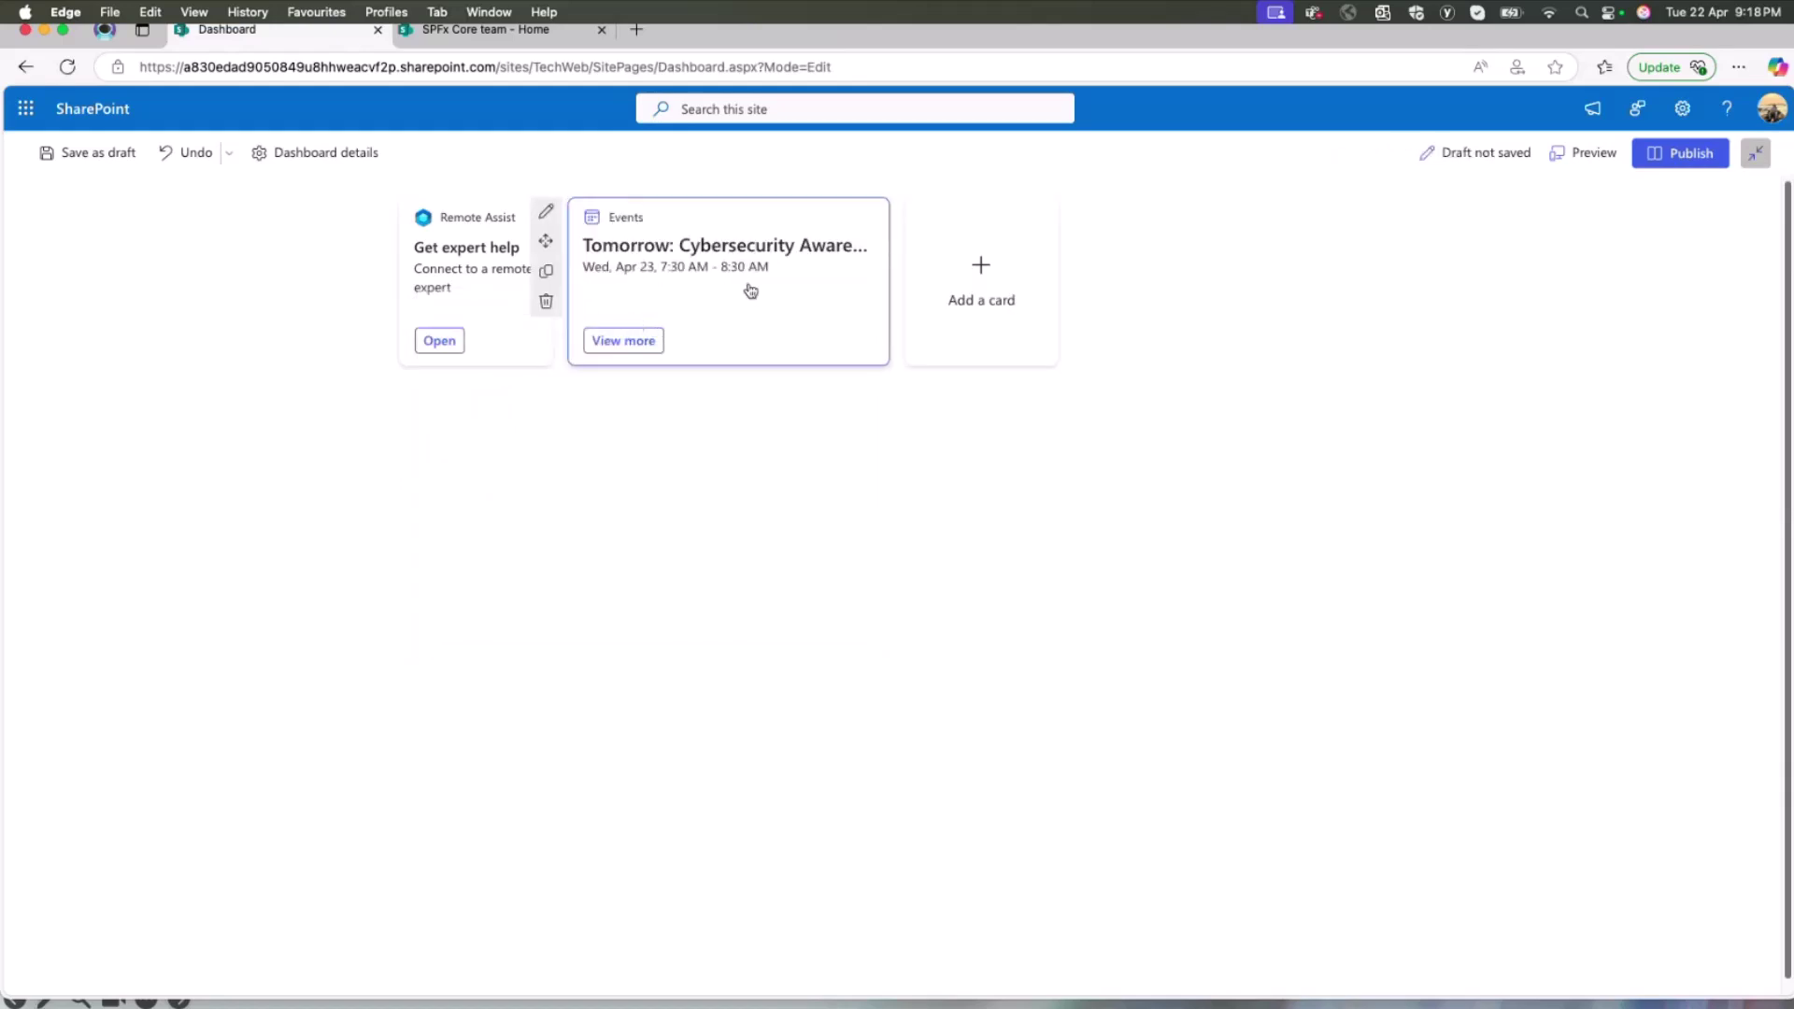
pyautogui.click(965, 287)
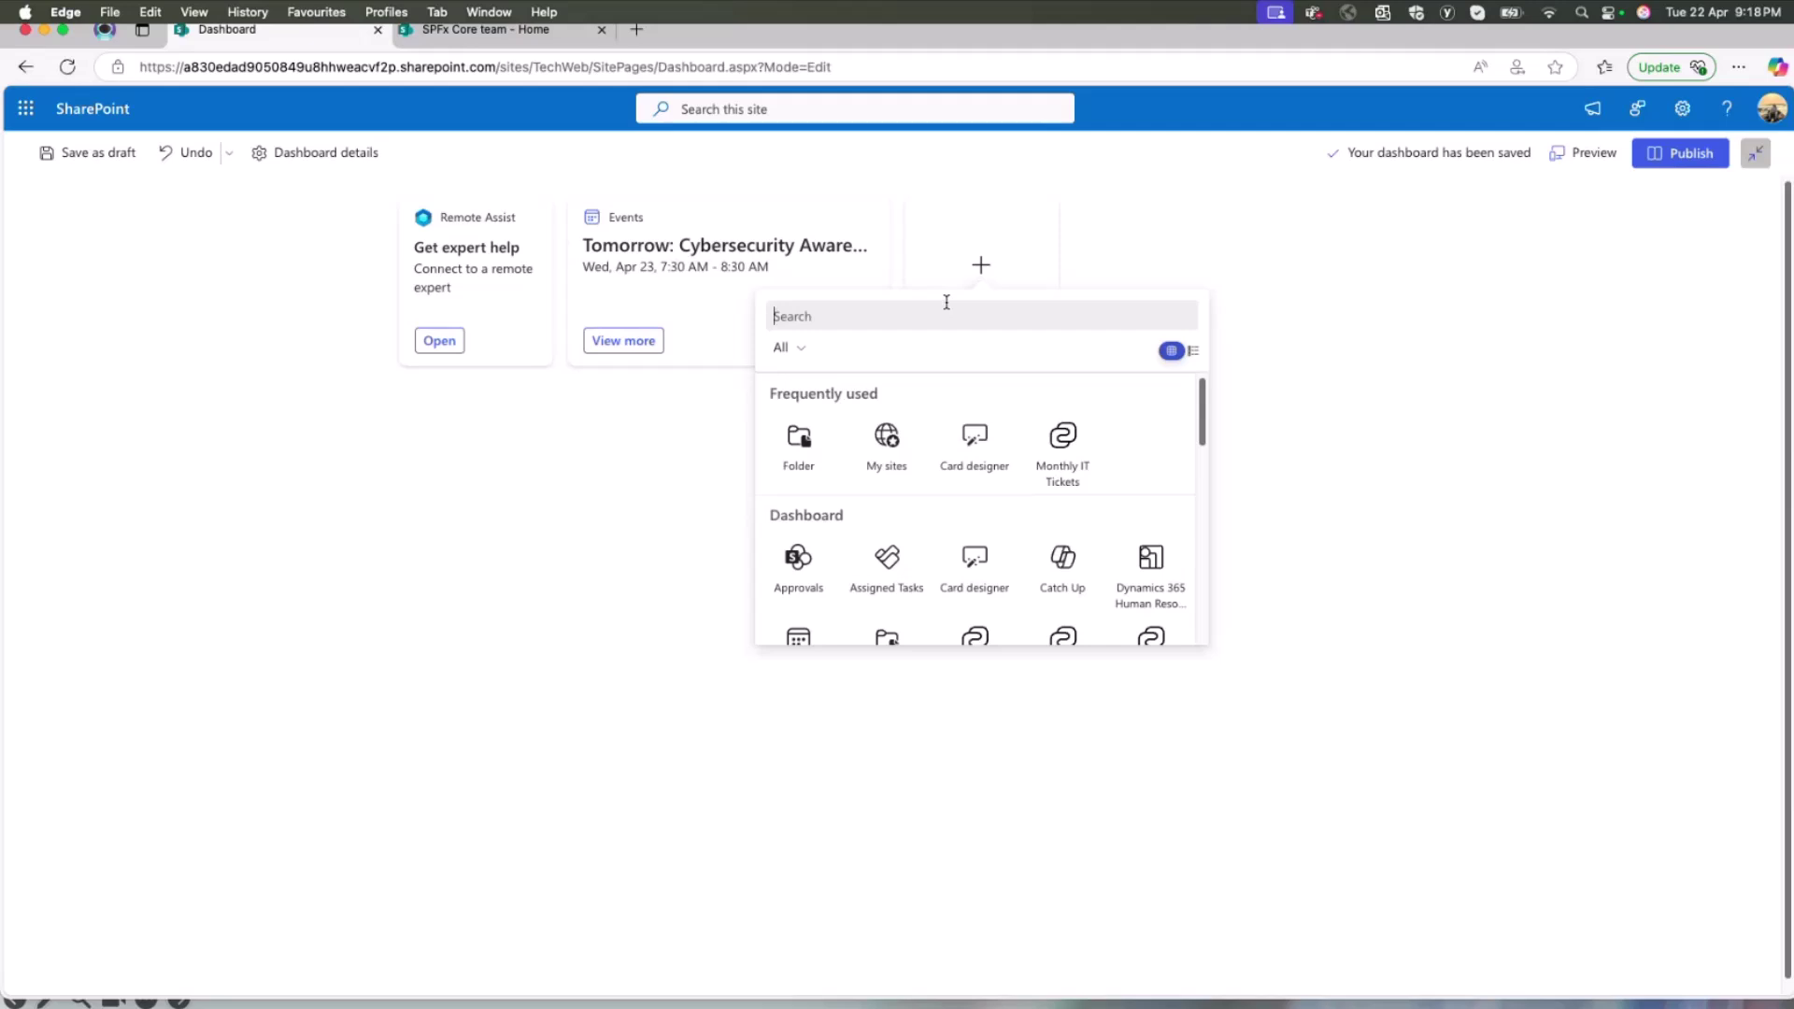
# Add a Stream playlist card showing TechWeb's 'DIY Playlist'.
pyautogui.write('play')
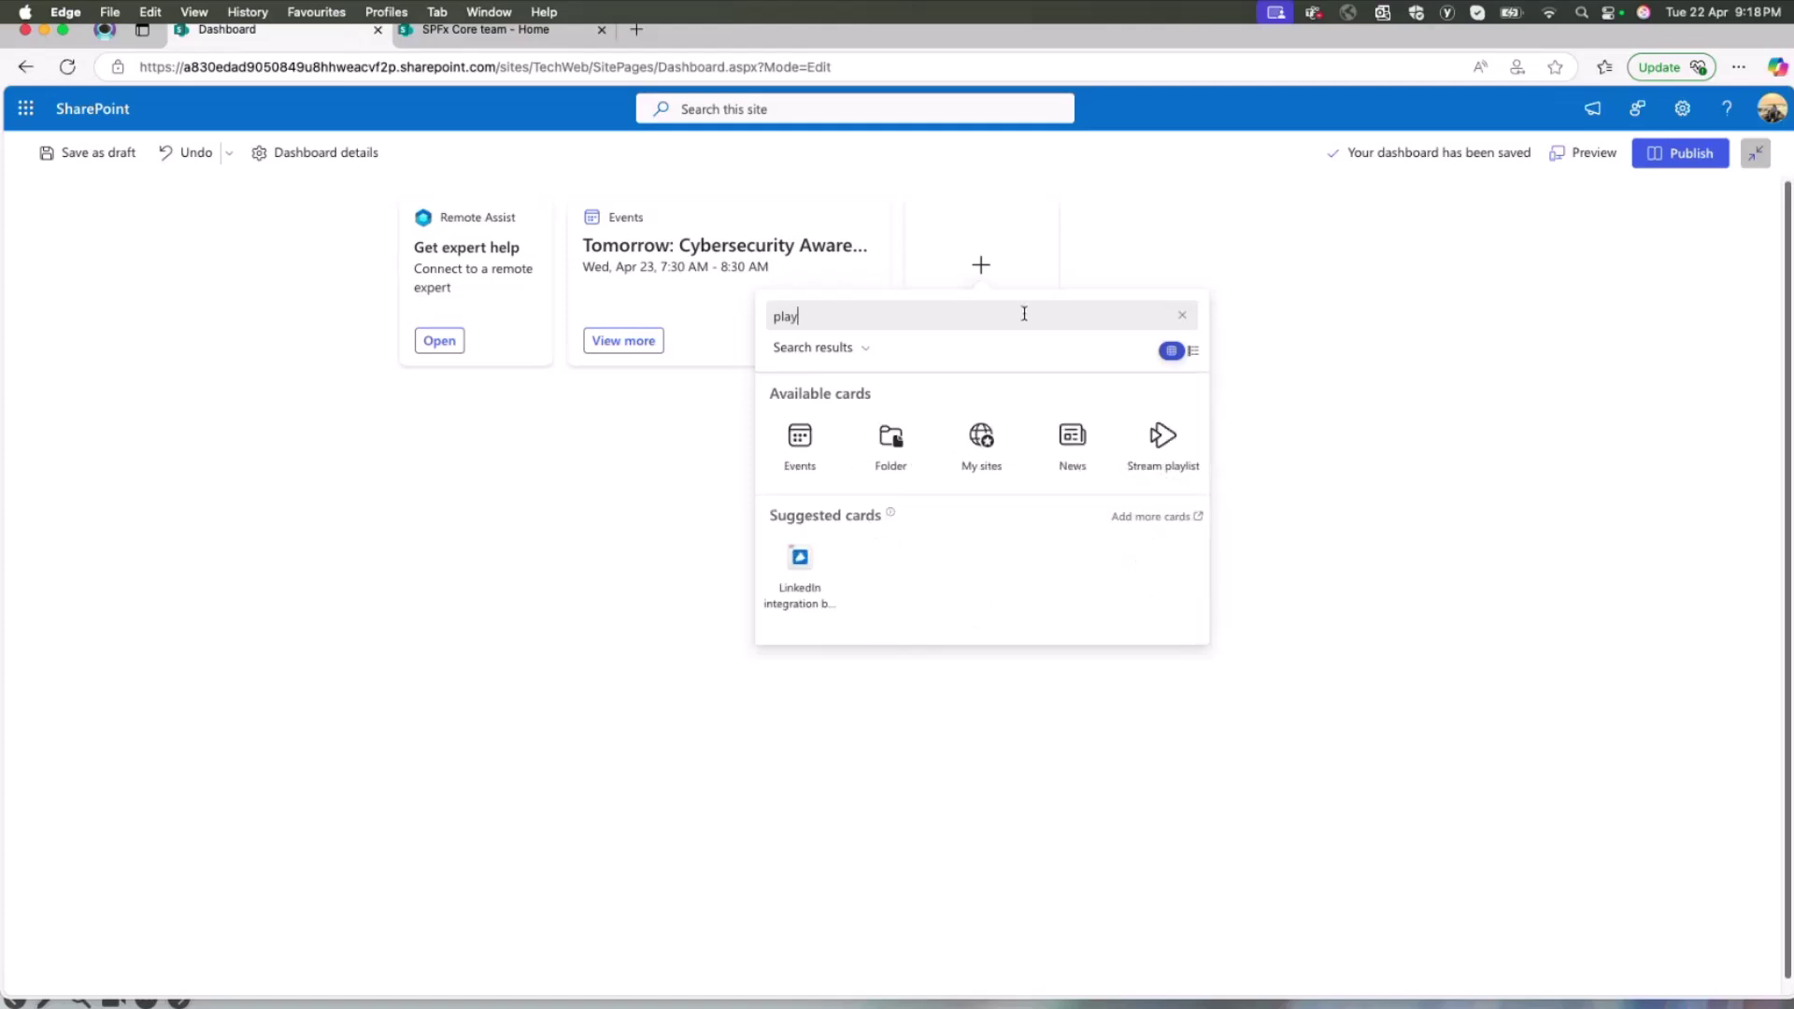
pyautogui.click(1162, 455)
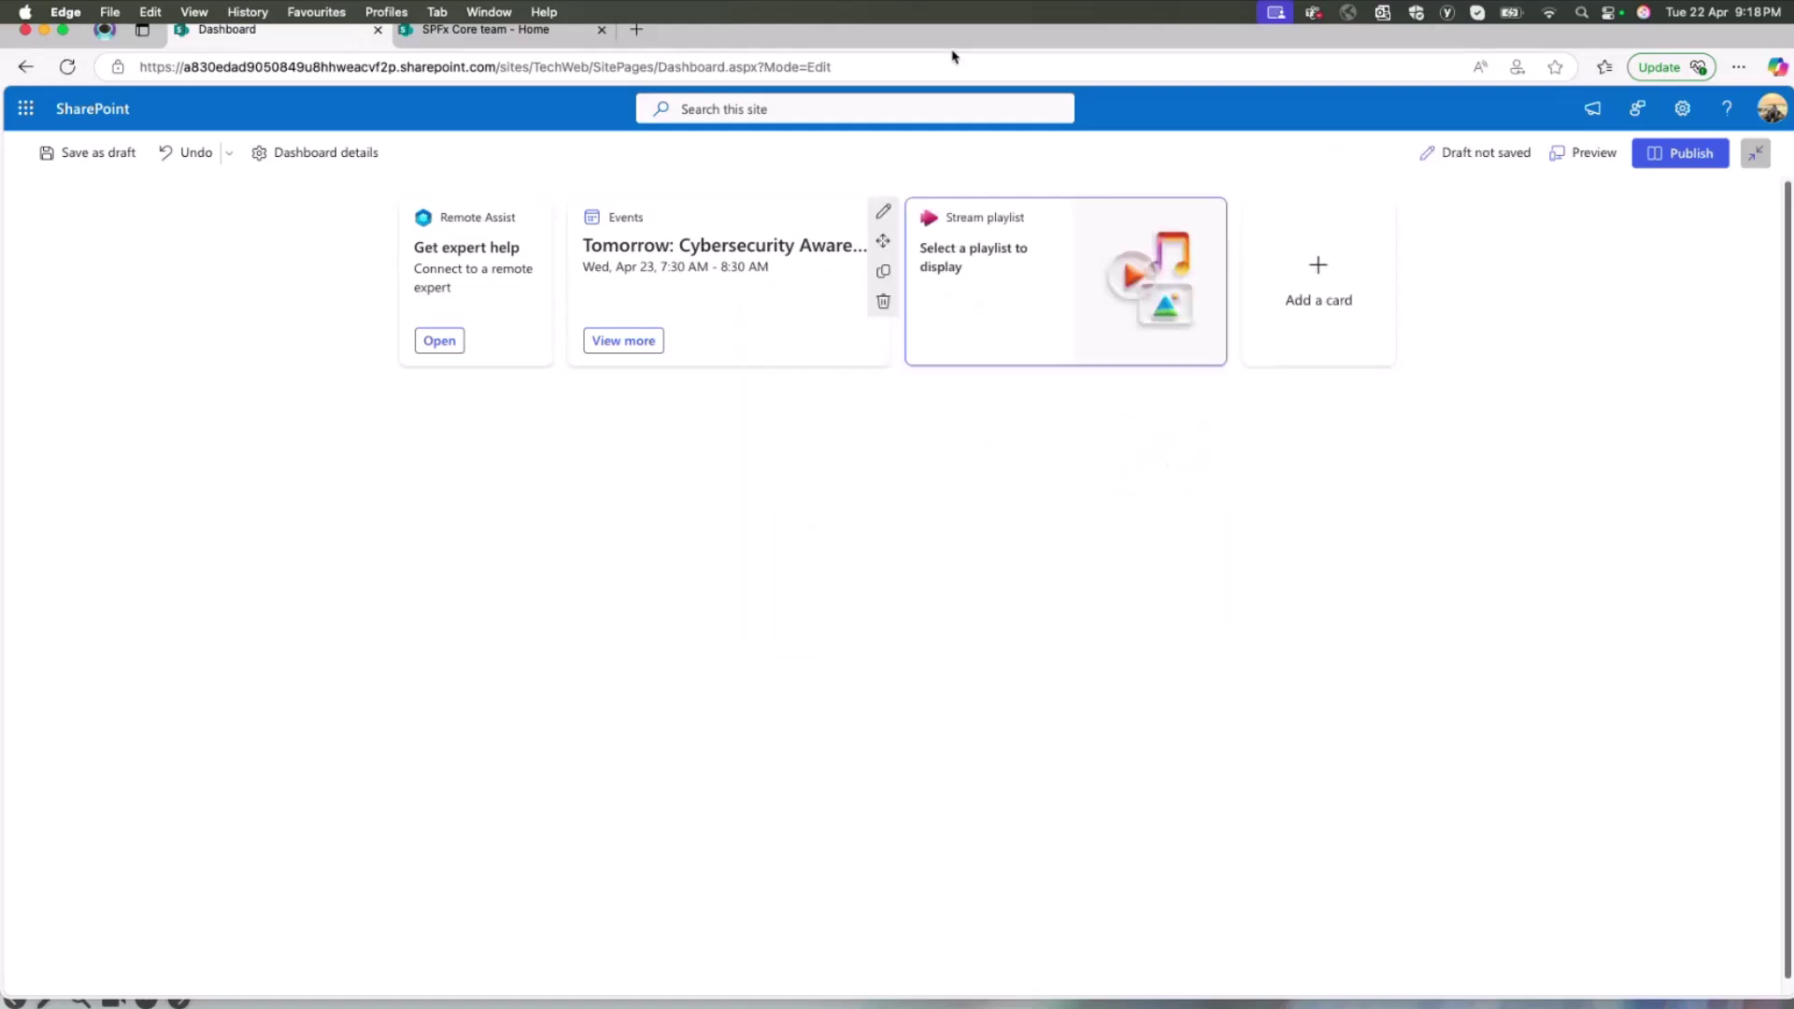
pyautogui.click(883, 212)
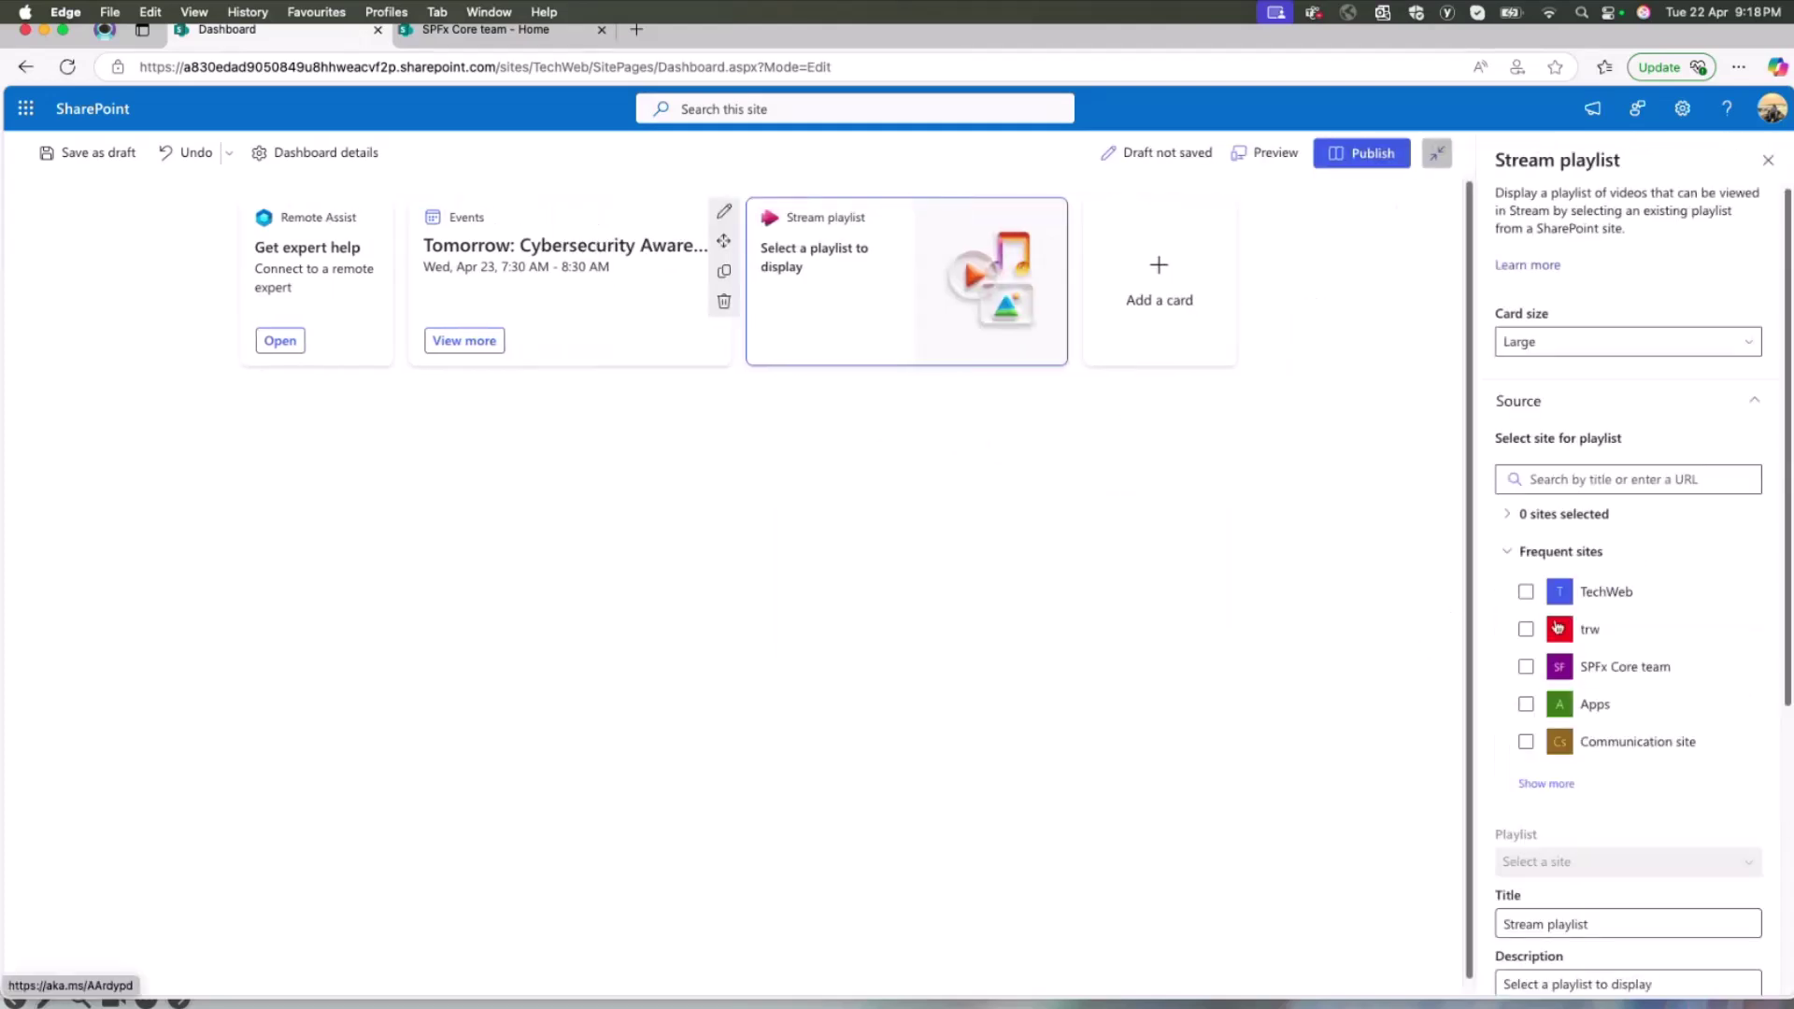
pyautogui.click(1528, 596)
pyautogui.scroll(-5, 1532, 605)
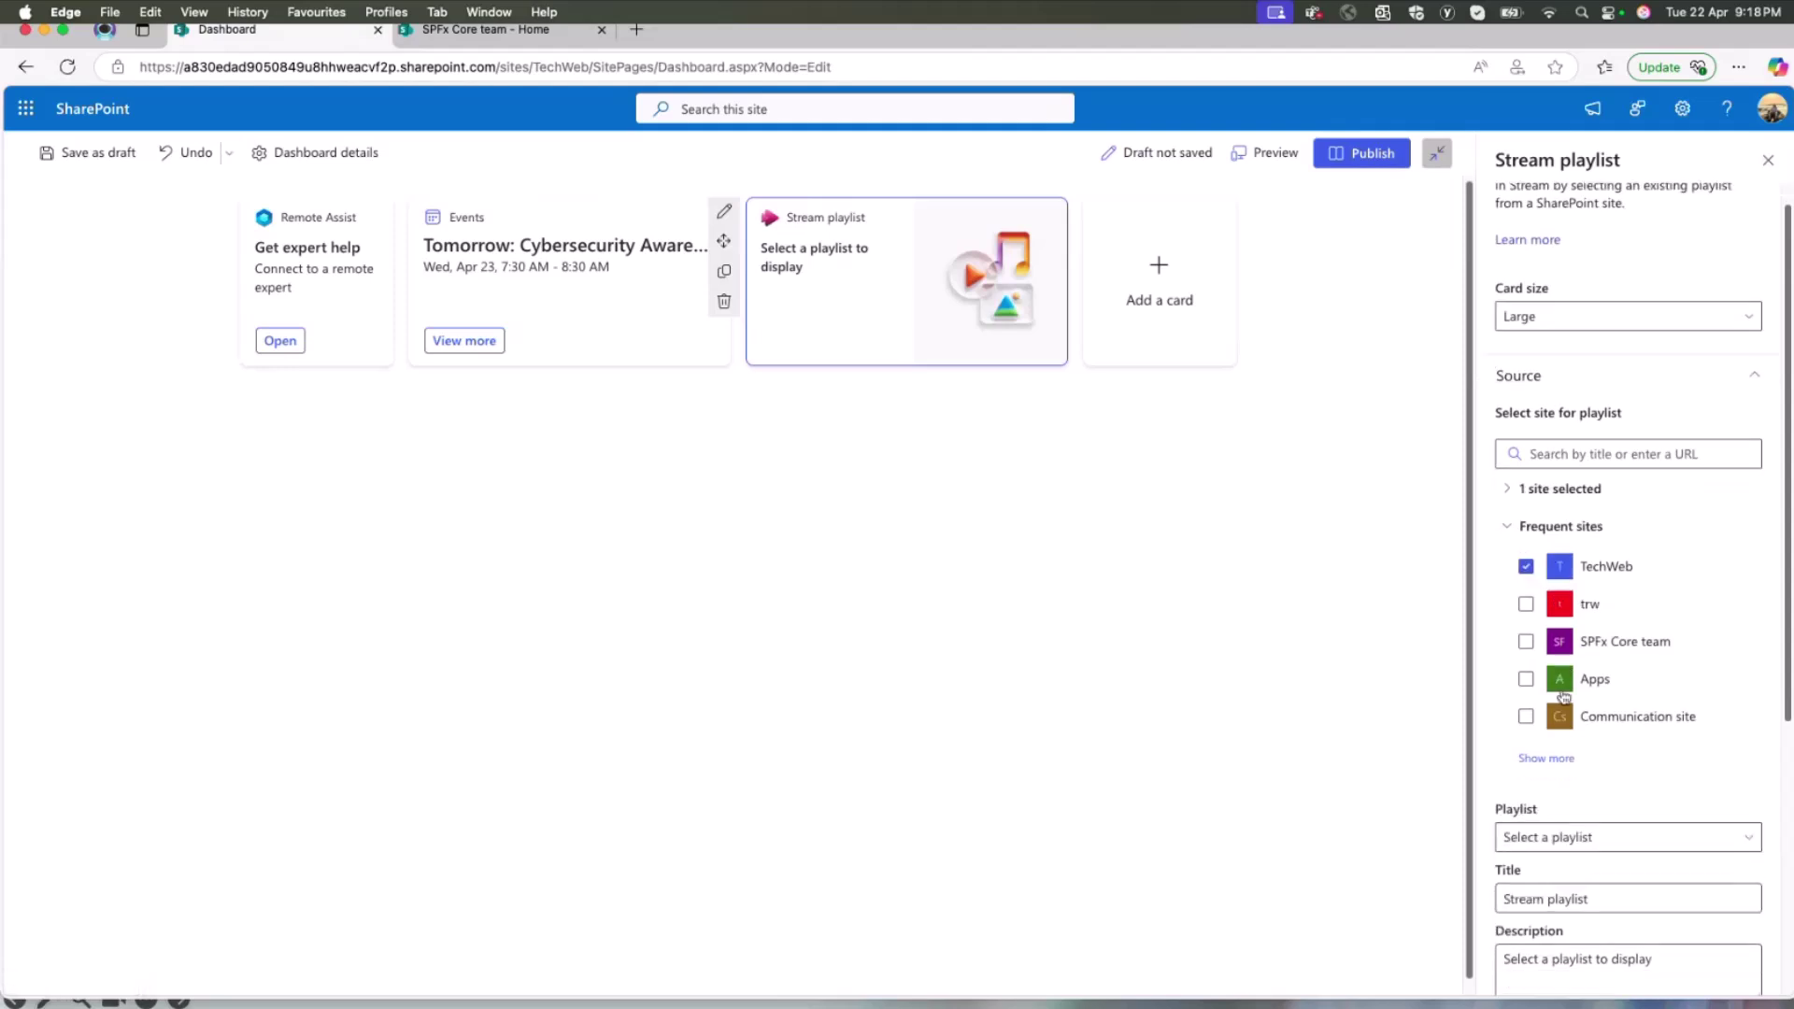
pyautogui.click(1582, 605)
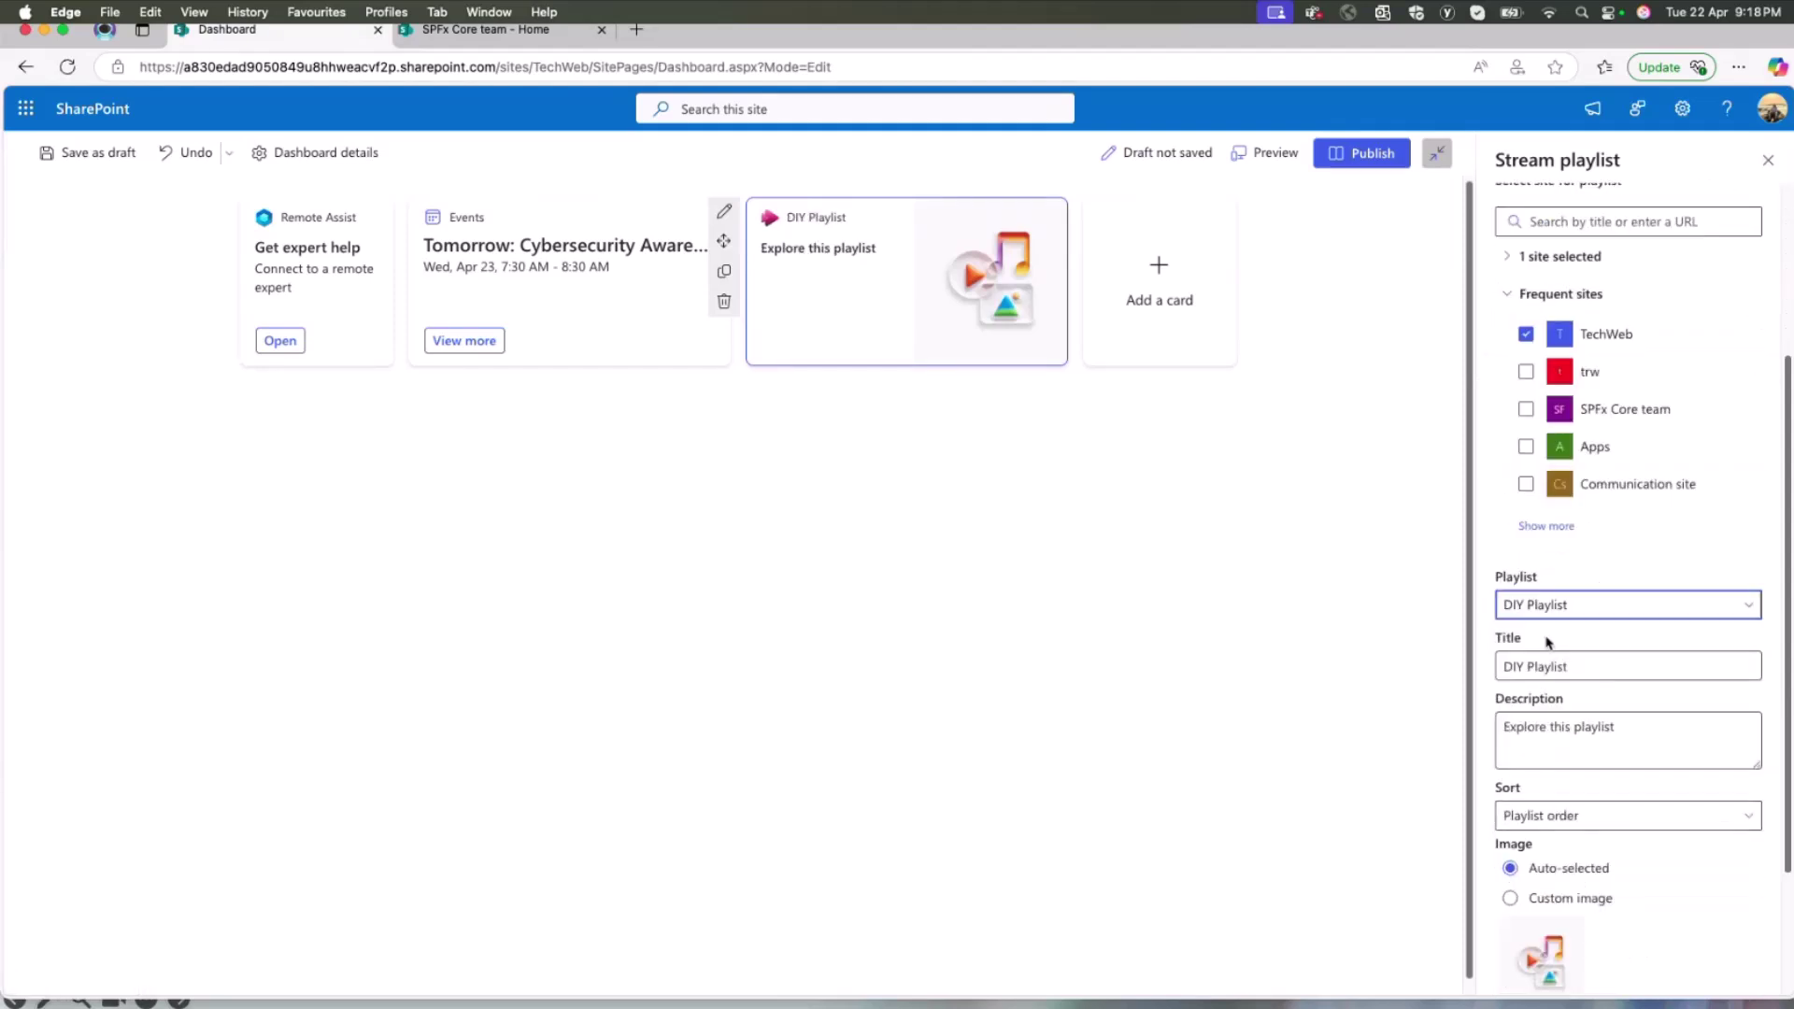
pyautogui.click(1547, 641)
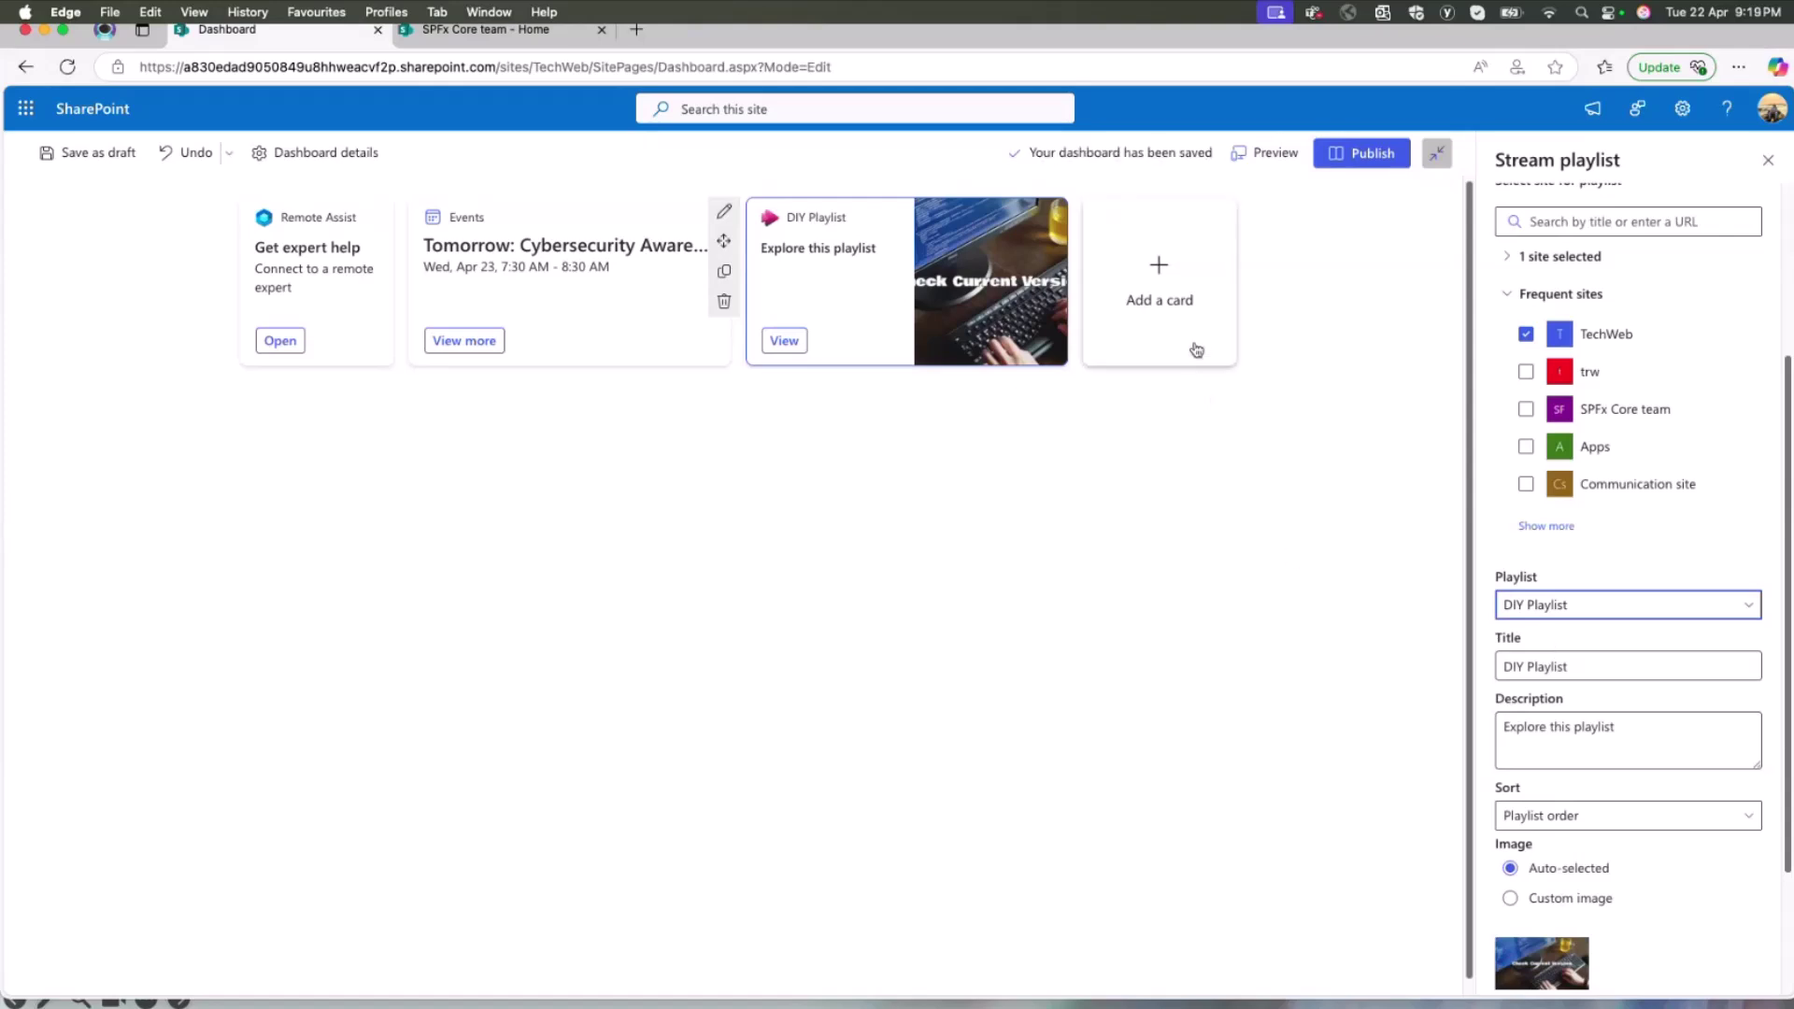
# Add the Monthly IT Tickets chart card to the dashboard by searching 'mon'.
pyautogui.click(1207, 296)
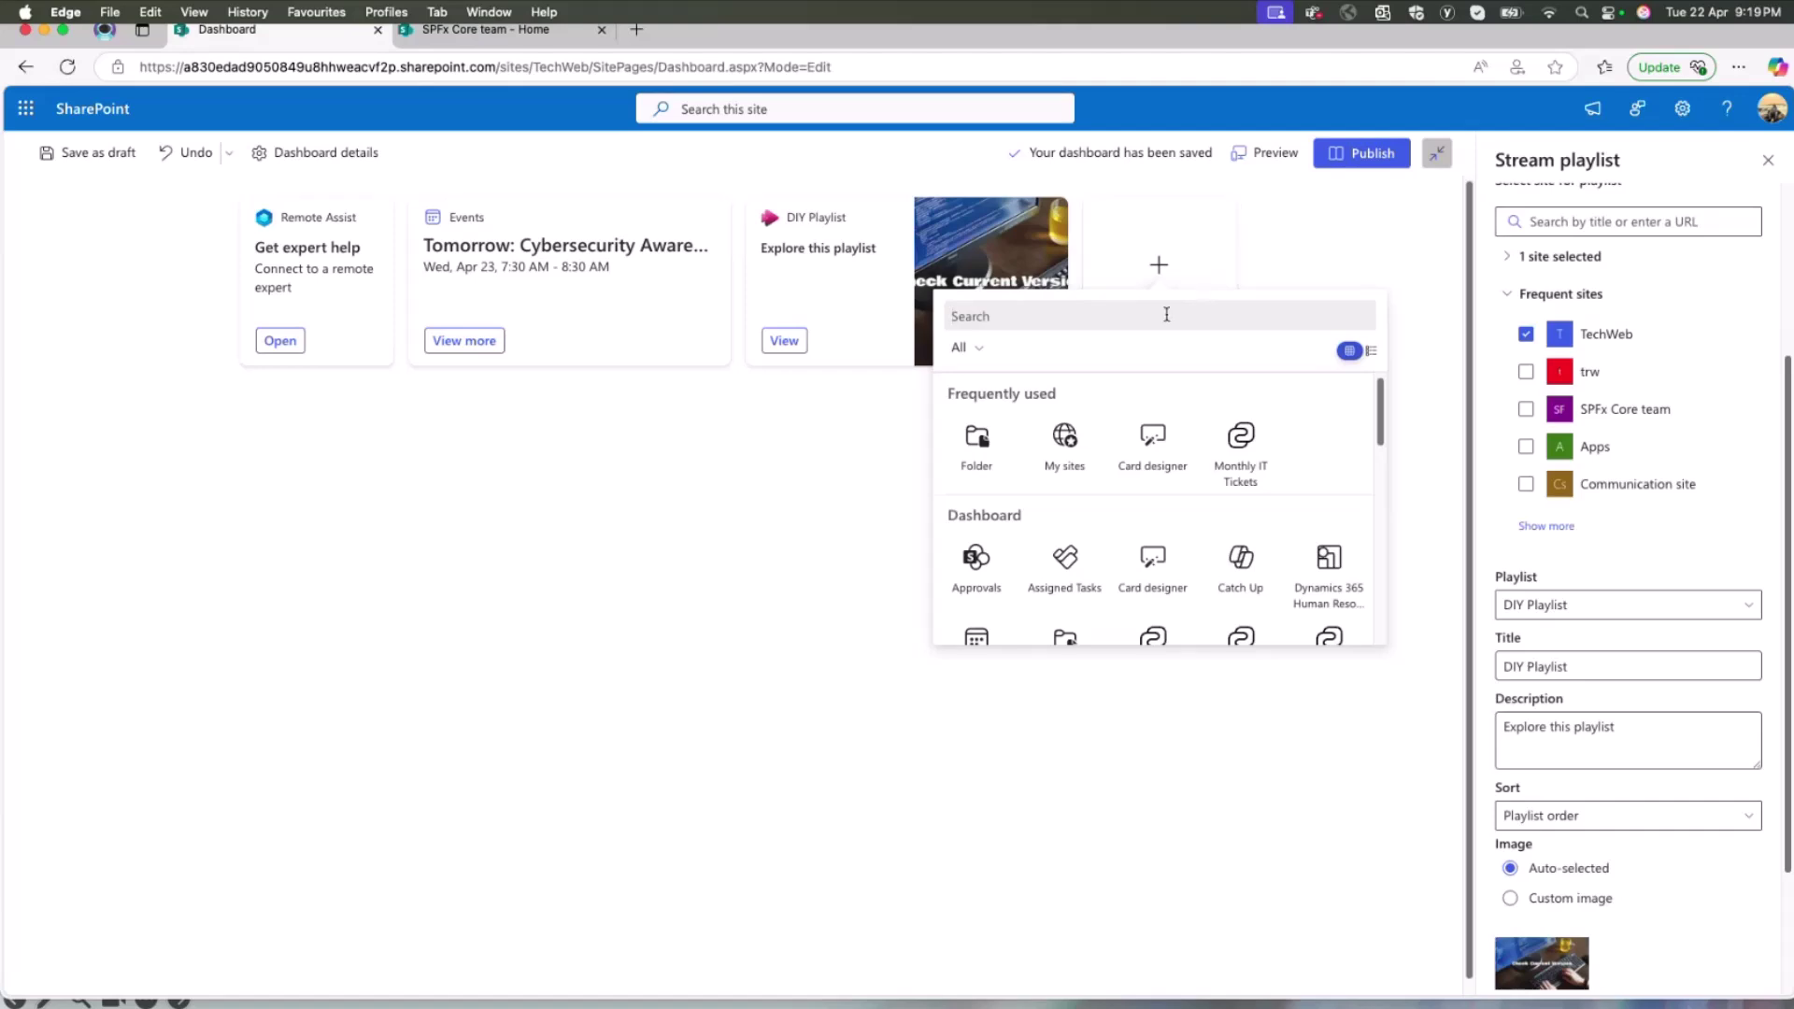
pyautogui.click(1166, 315)
pyautogui.write('mn')
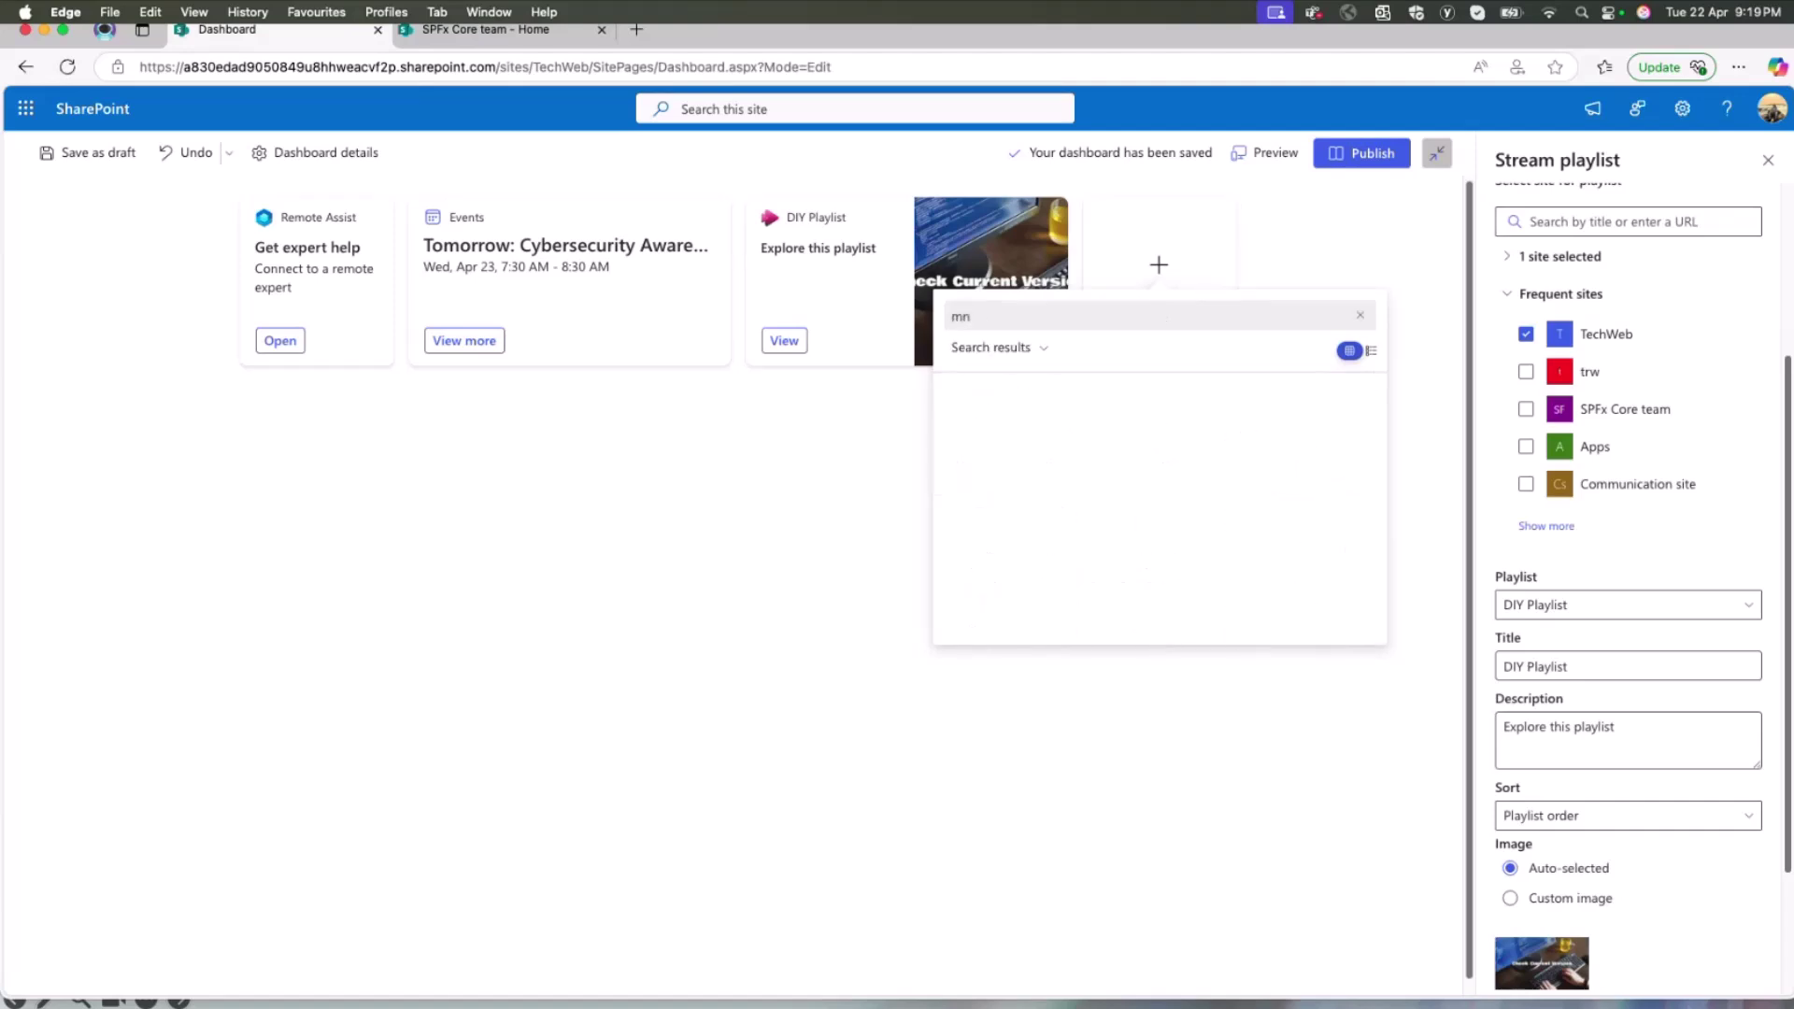
pyautogui.press('BackSpace')
pyautogui.write('on')
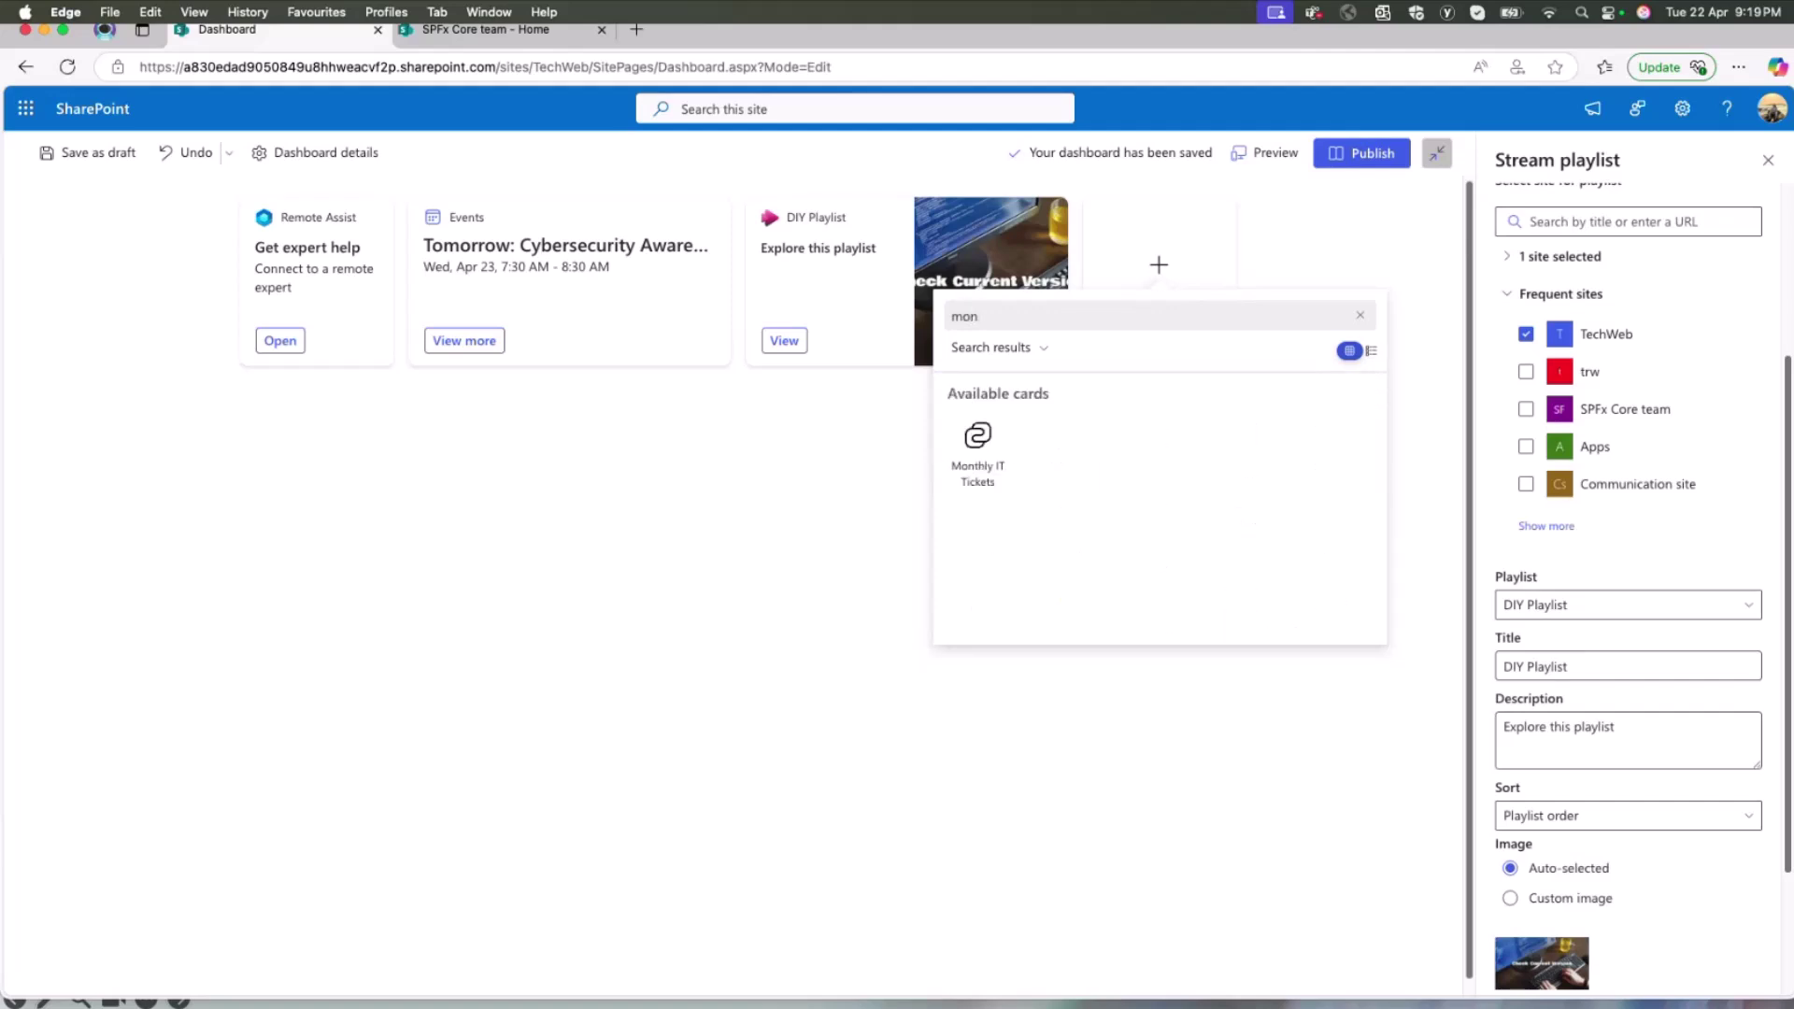
pyautogui.click(977, 449)
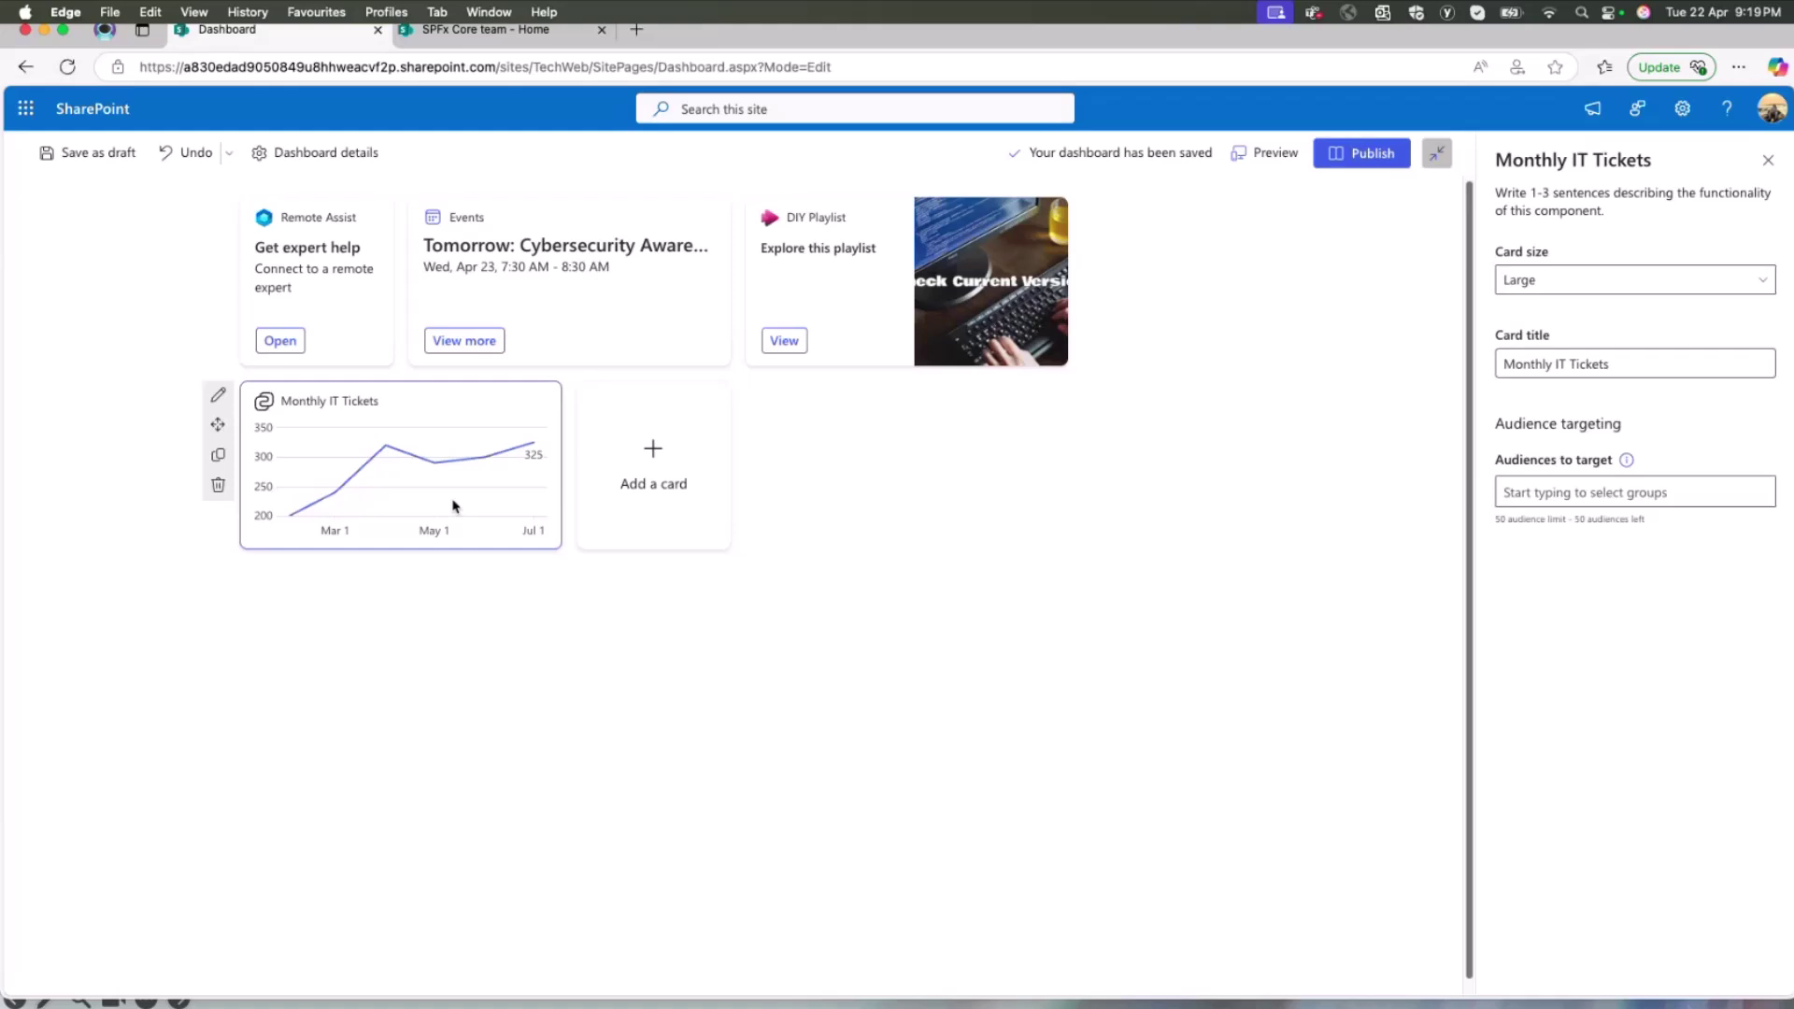
pyautogui.click(655, 439)
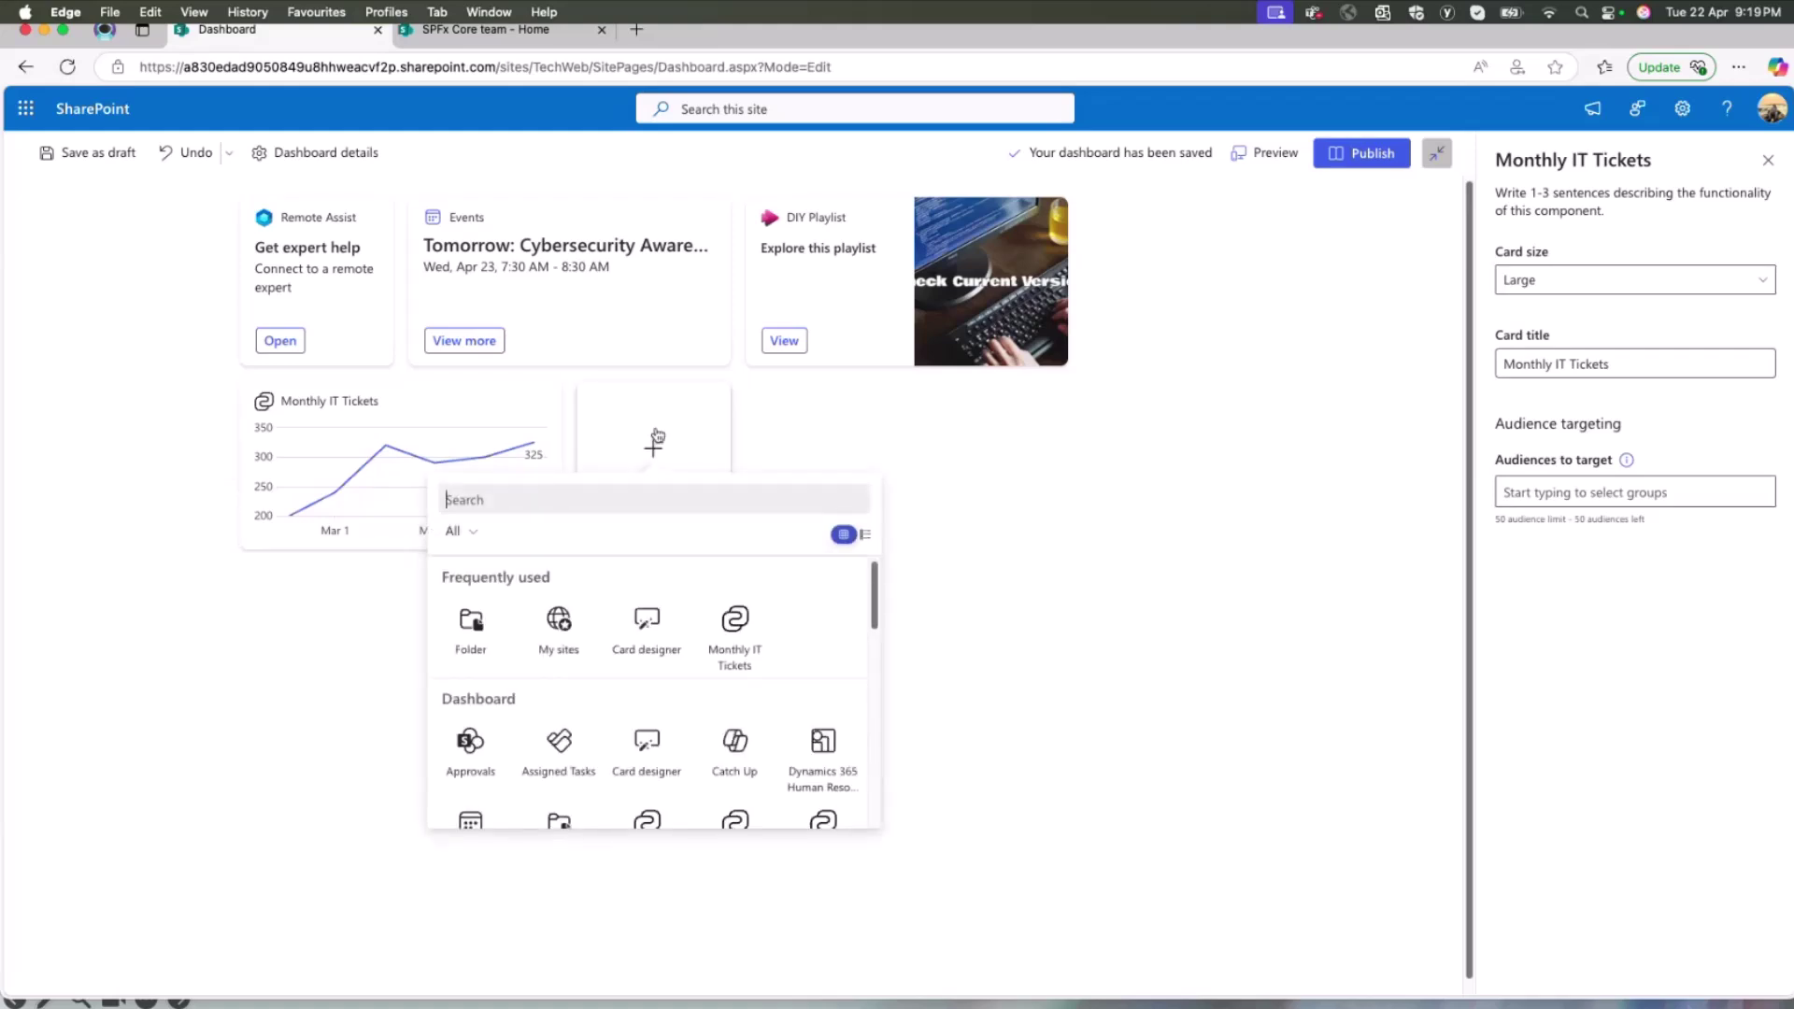
# Add a Folder card using TechWeb as its source site and save it.
pyautogui.click(479, 644)
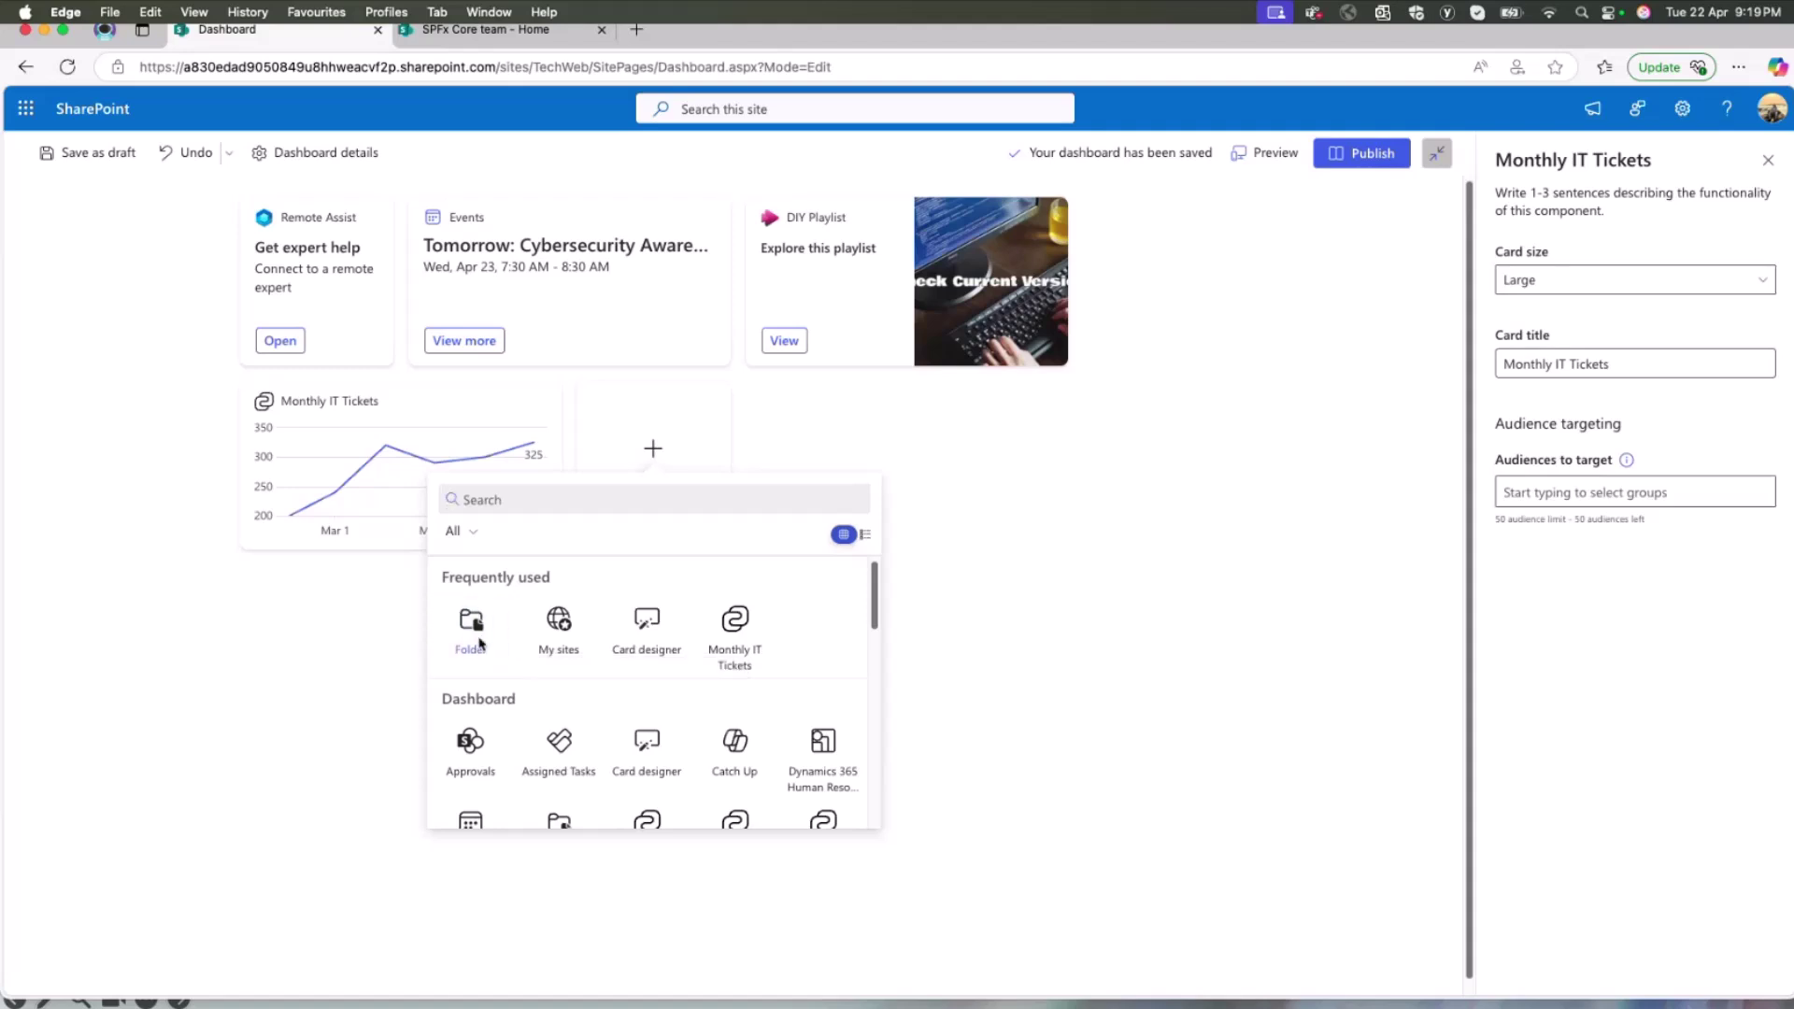
pyautogui.scroll(-1, 1585, 686)
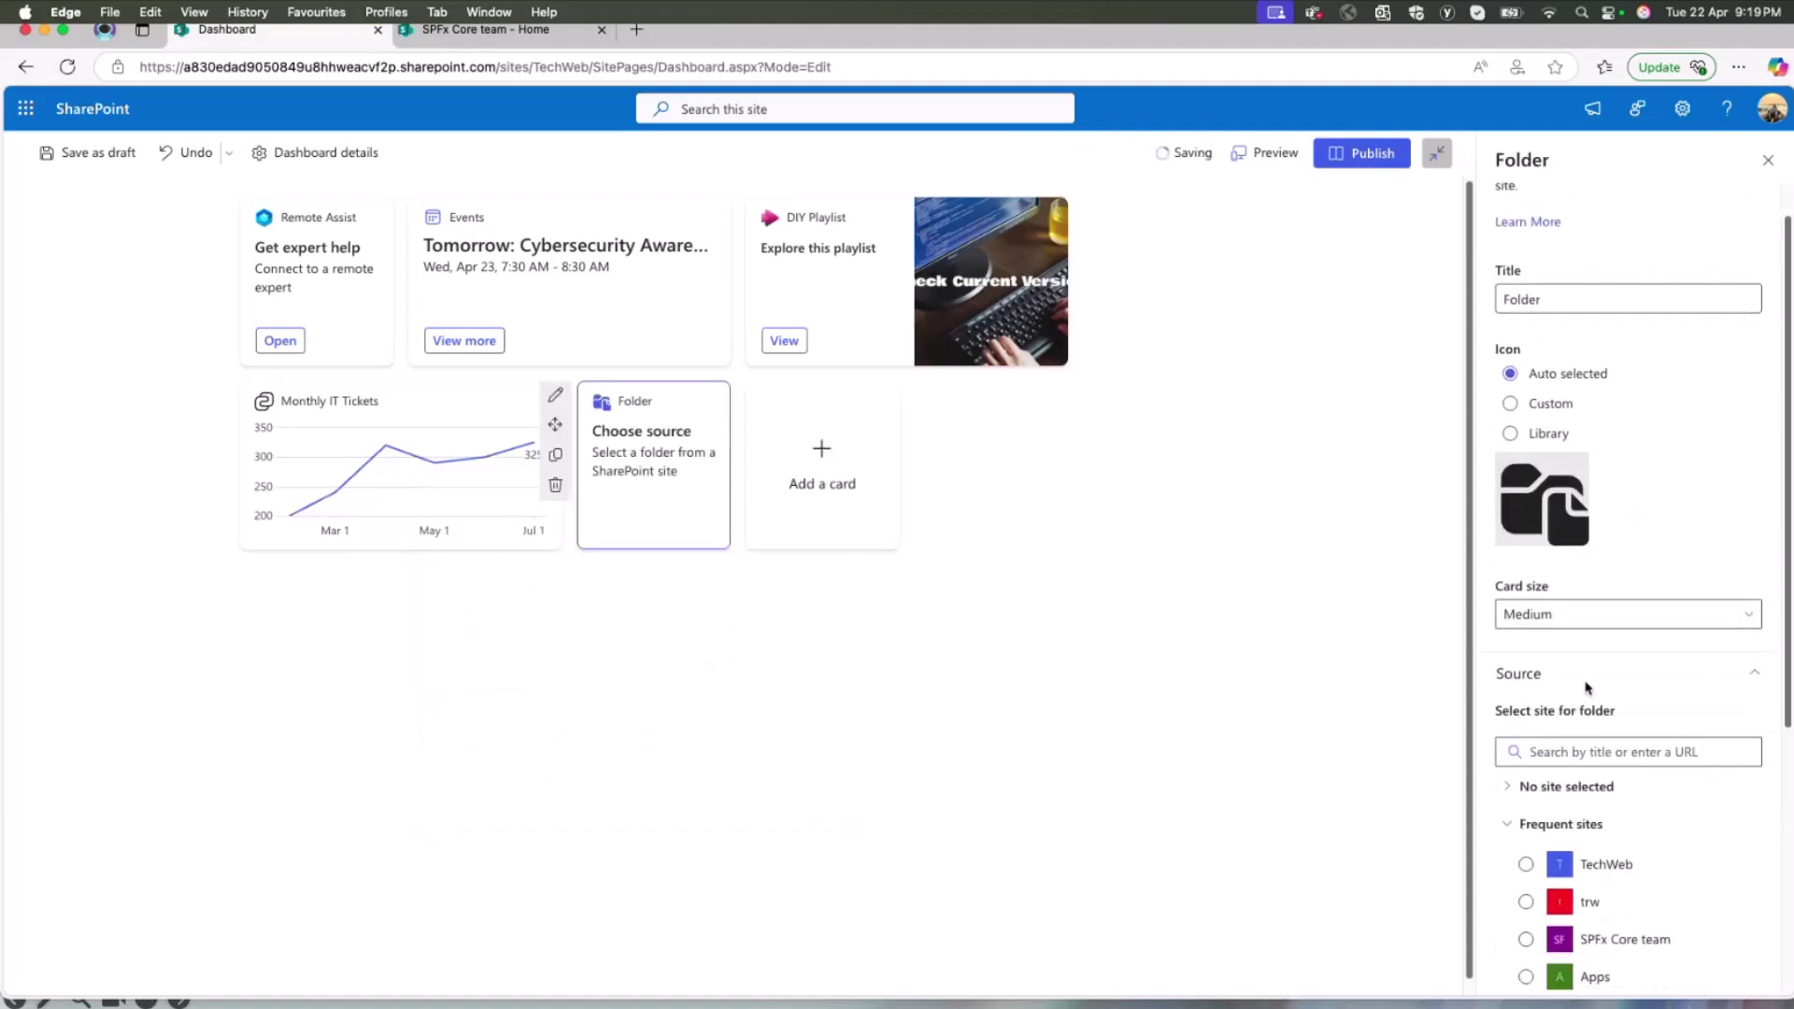
pyautogui.scroll(-5, 1532, 728)
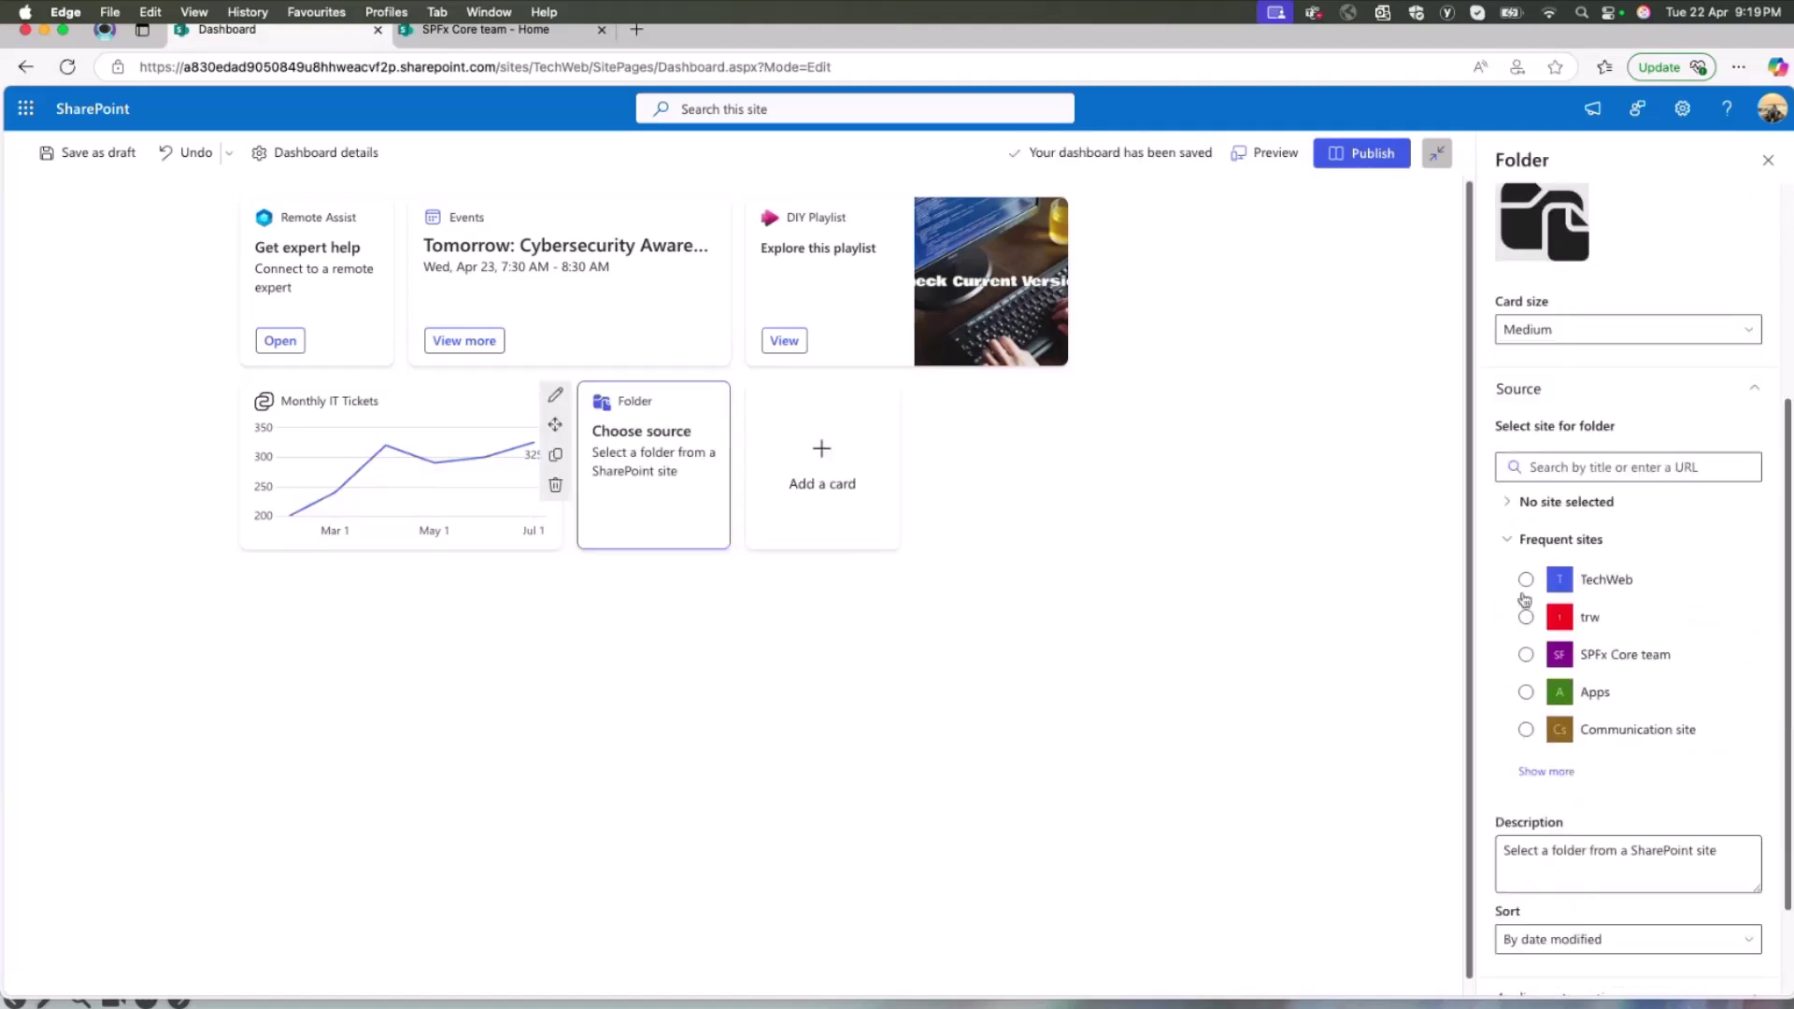
pyautogui.click(1525, 594)
pyautogui.scroll(-3, 1531, 601)
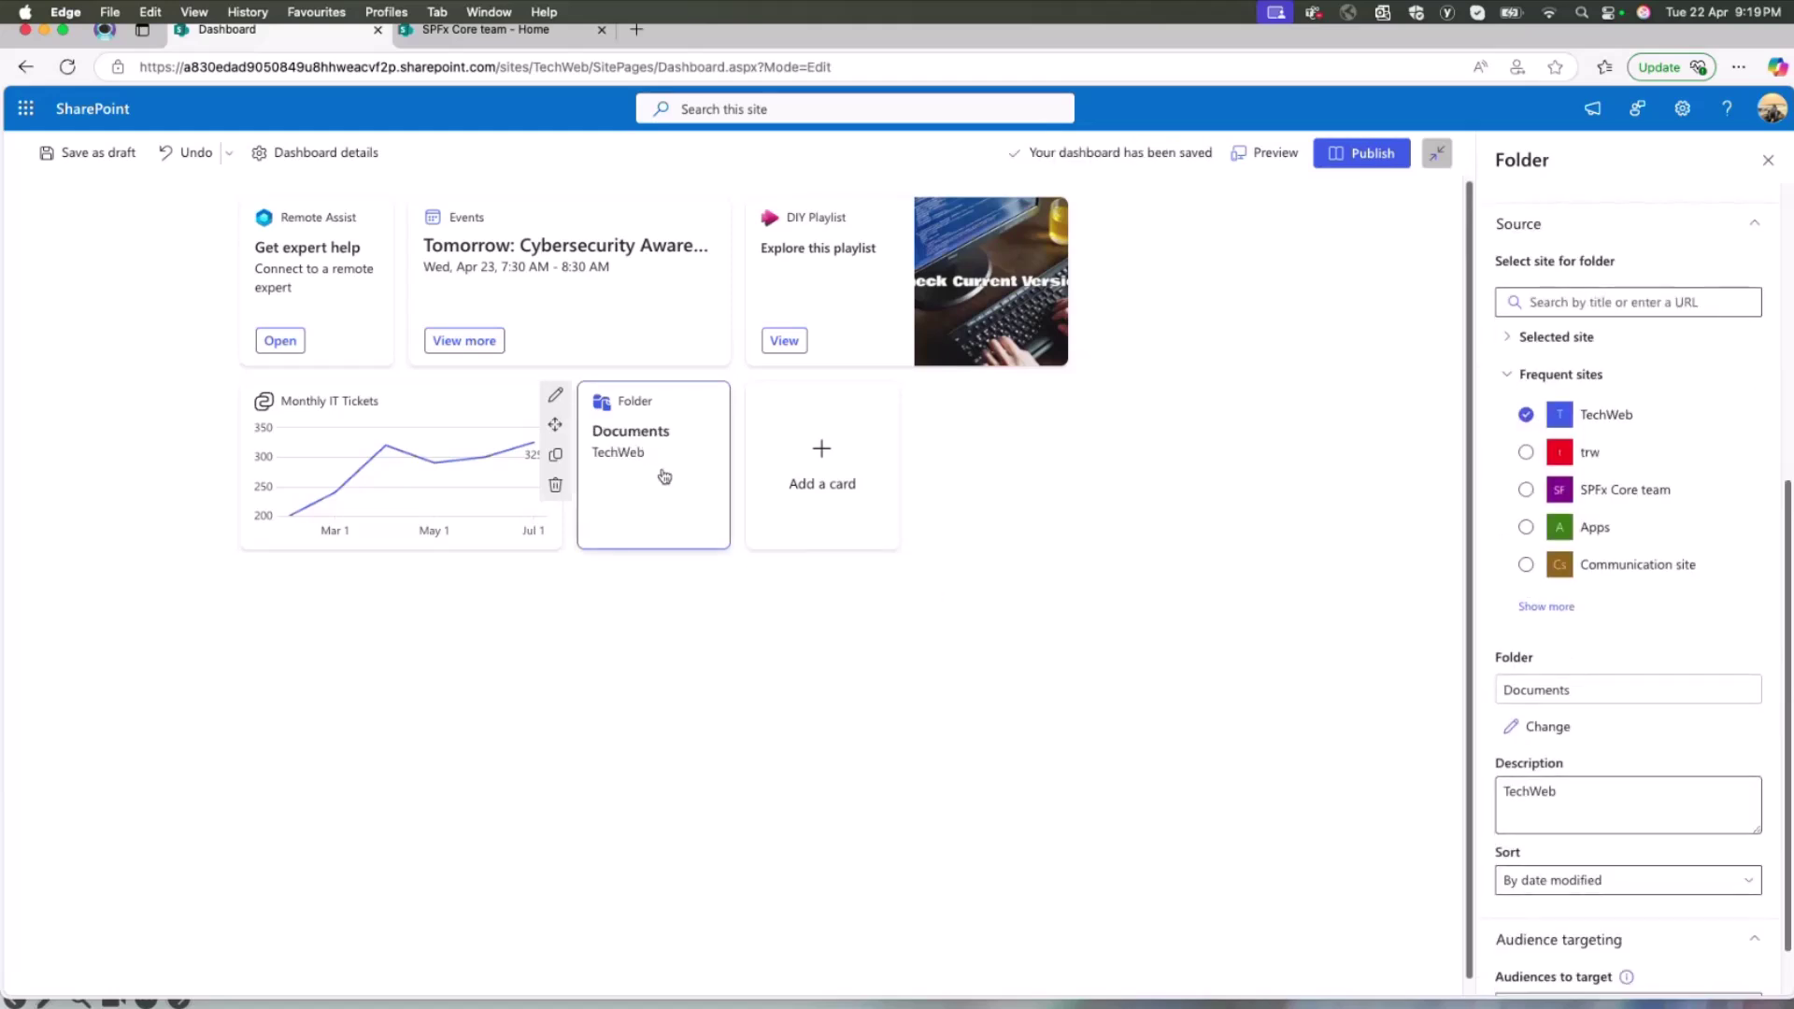
pyautogui.click(1183, 490)
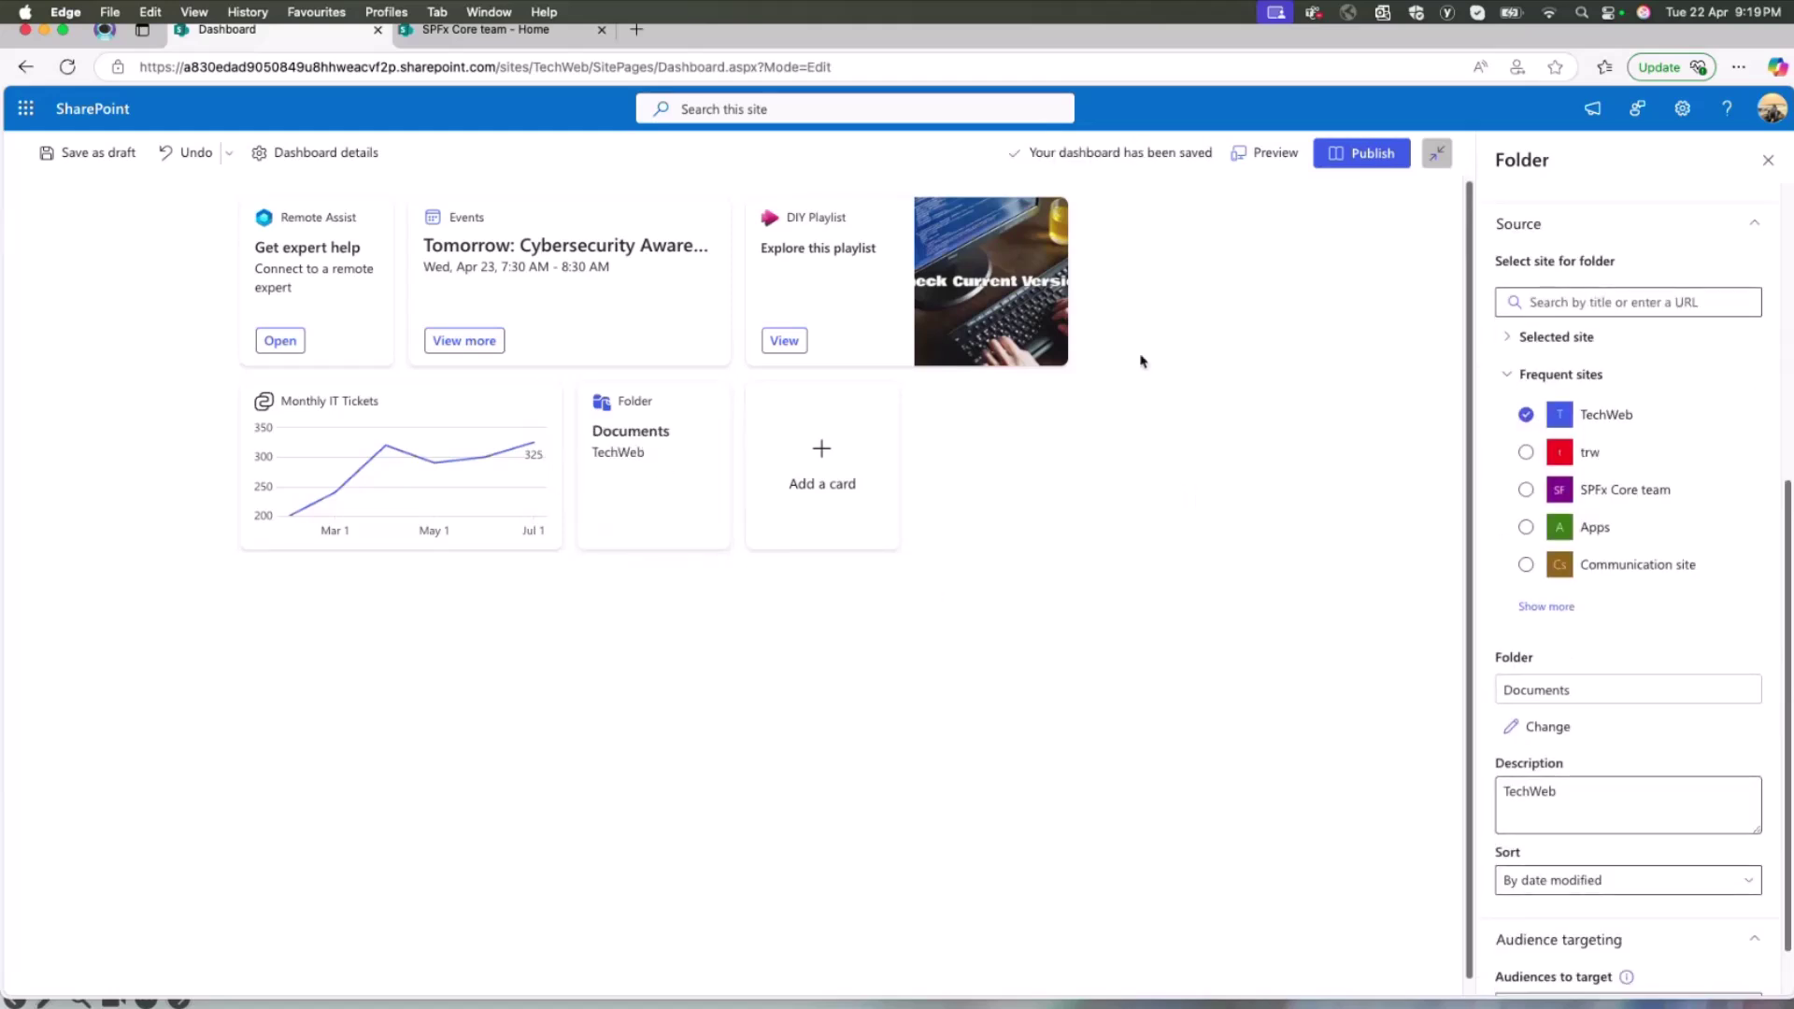
# Publish the dashboard and return to the TechWeb home page.
pyautogui.click(1367, 155)
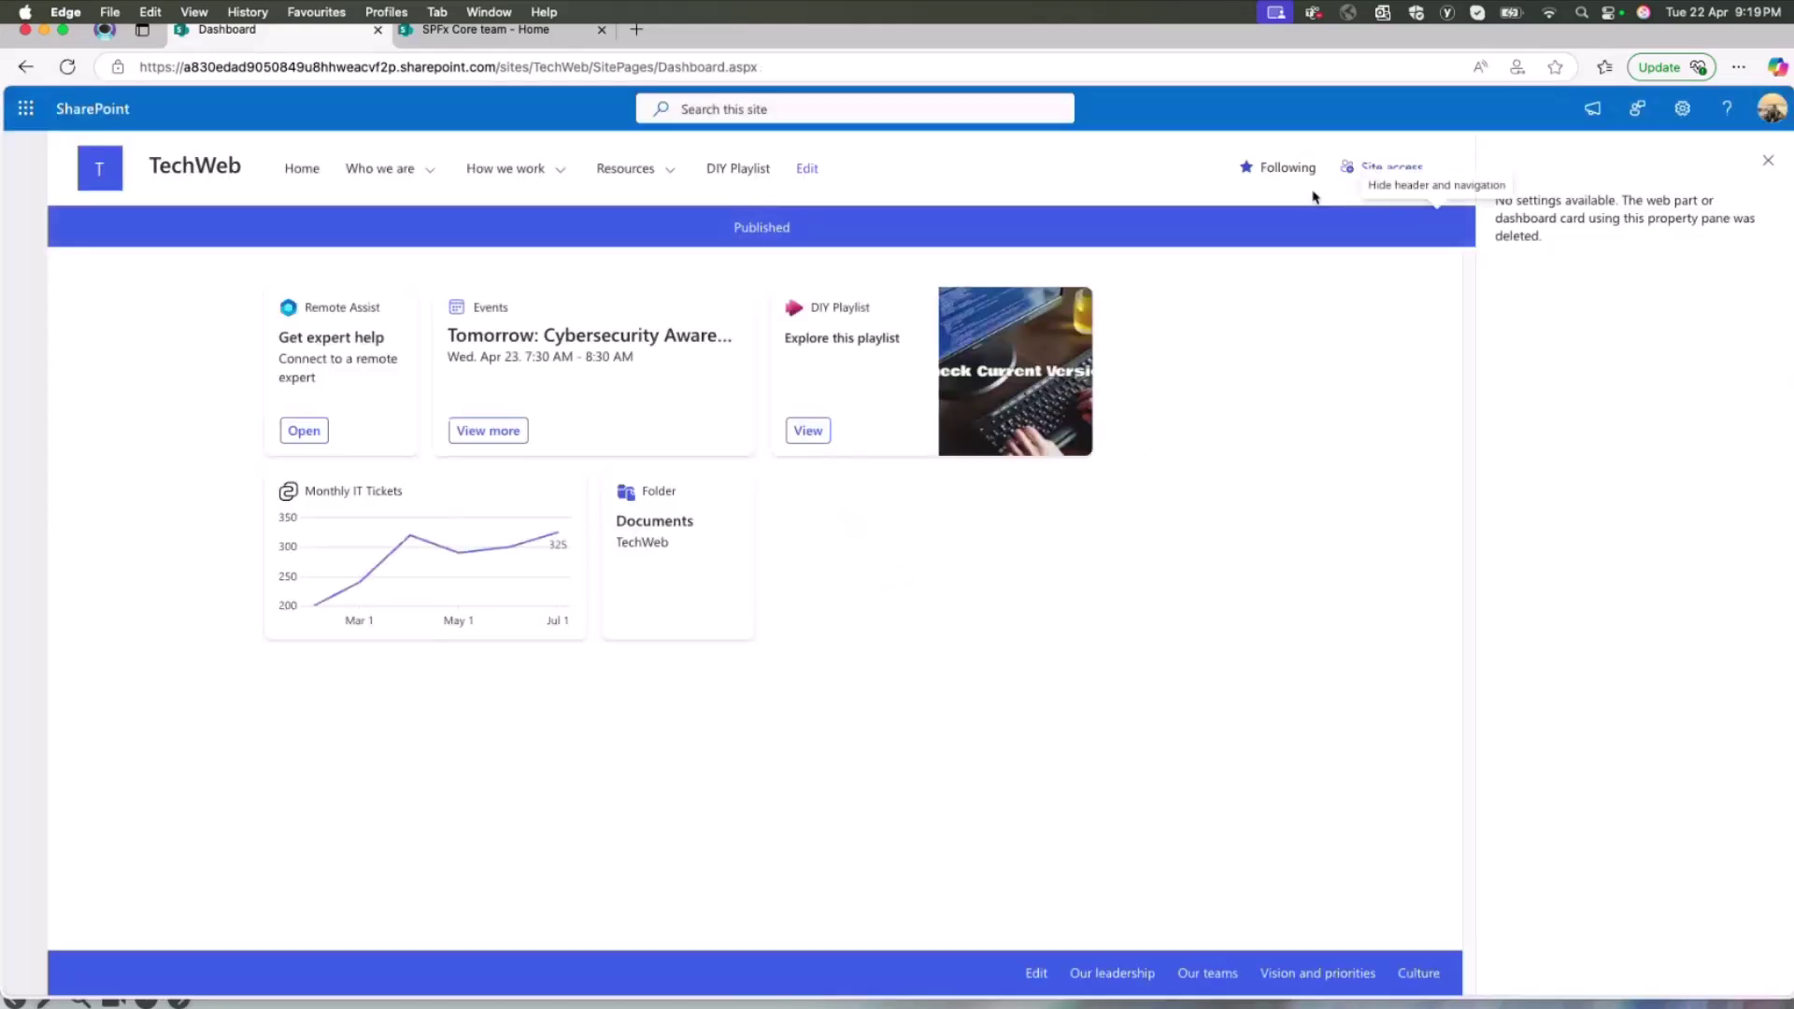
pyautogui.click(1769, 160)
pyautogui.click(301, 168)
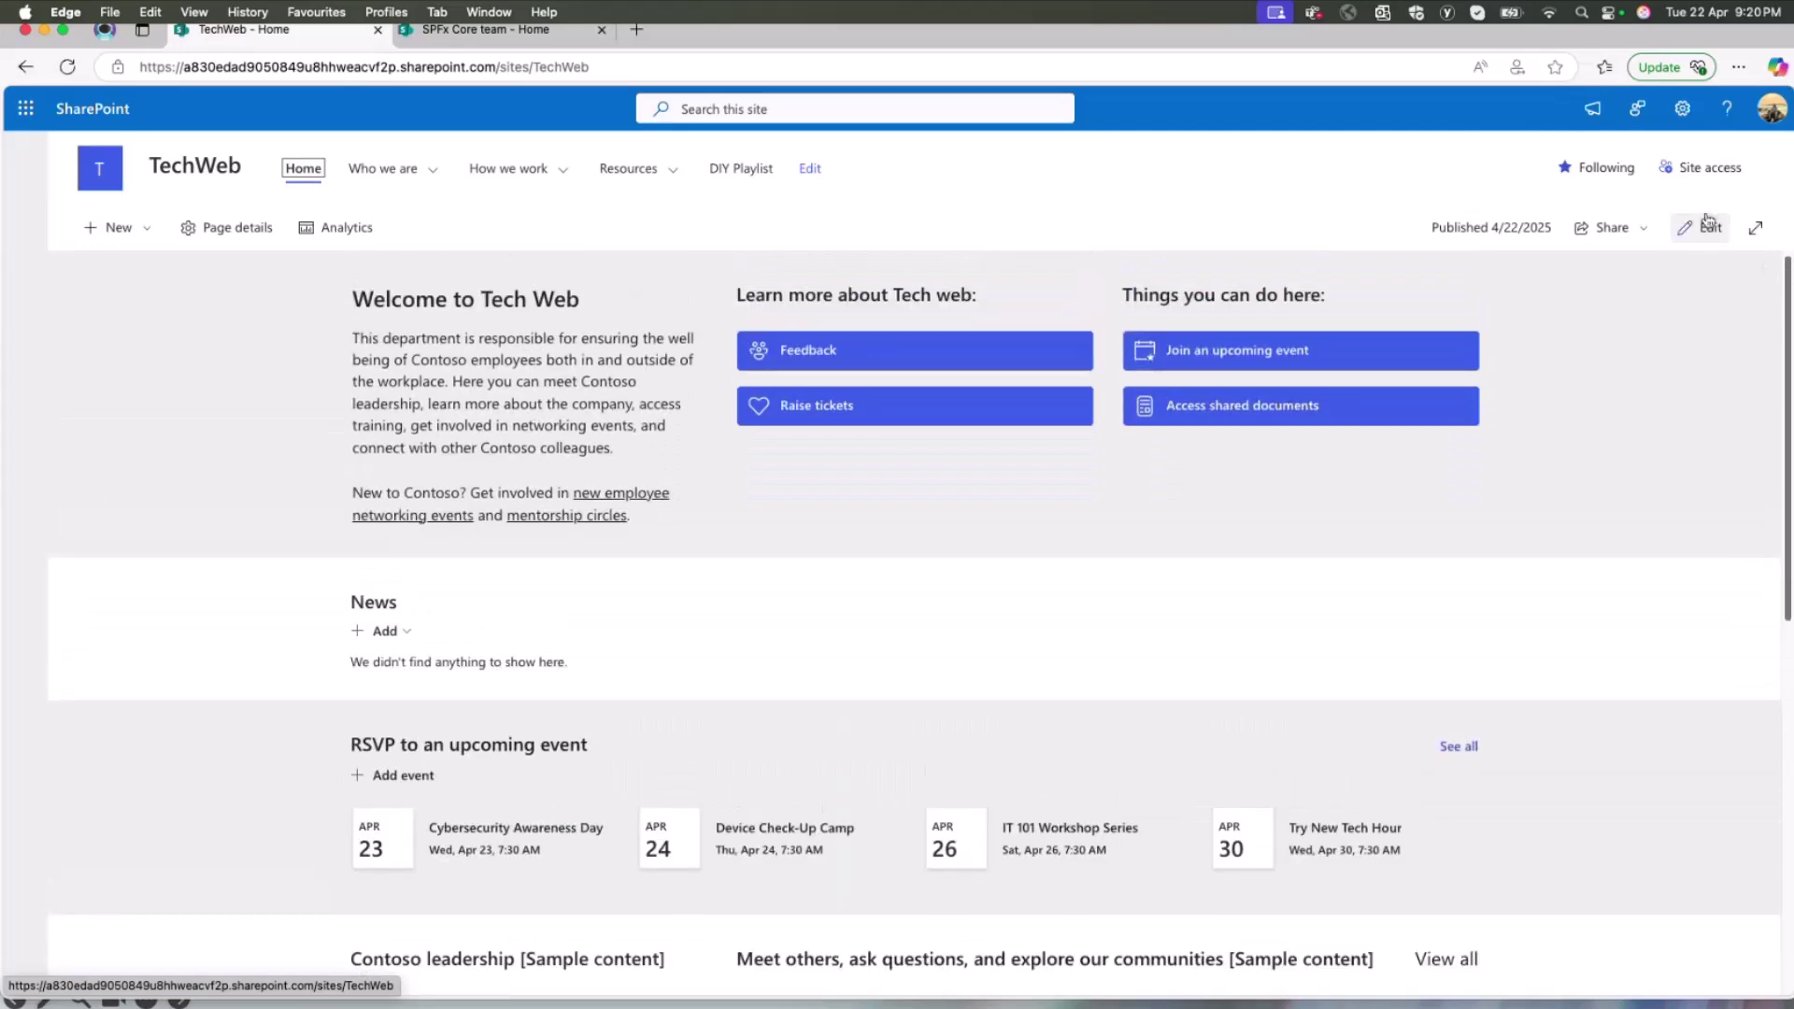
# Insert a one-column section above News holding the Dashboard (Preview) web part.
pyautogui.click(1705, 230)
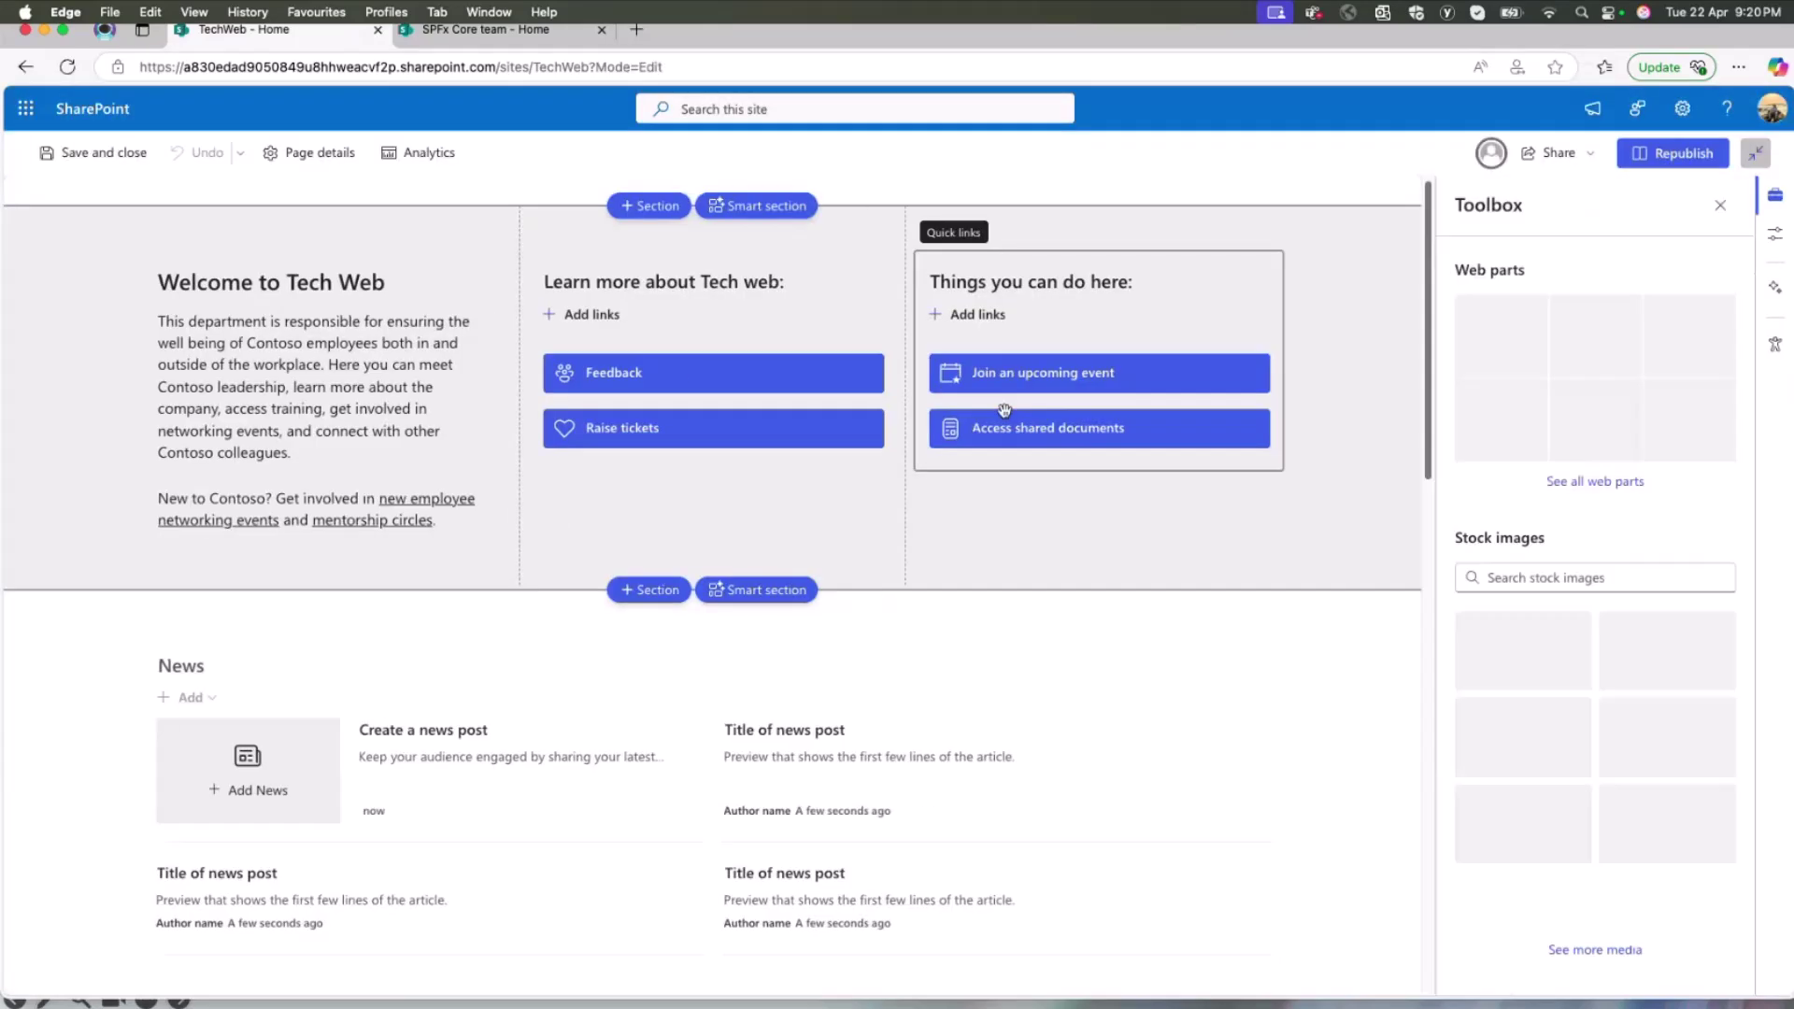
pyautogui.click(624, 592)
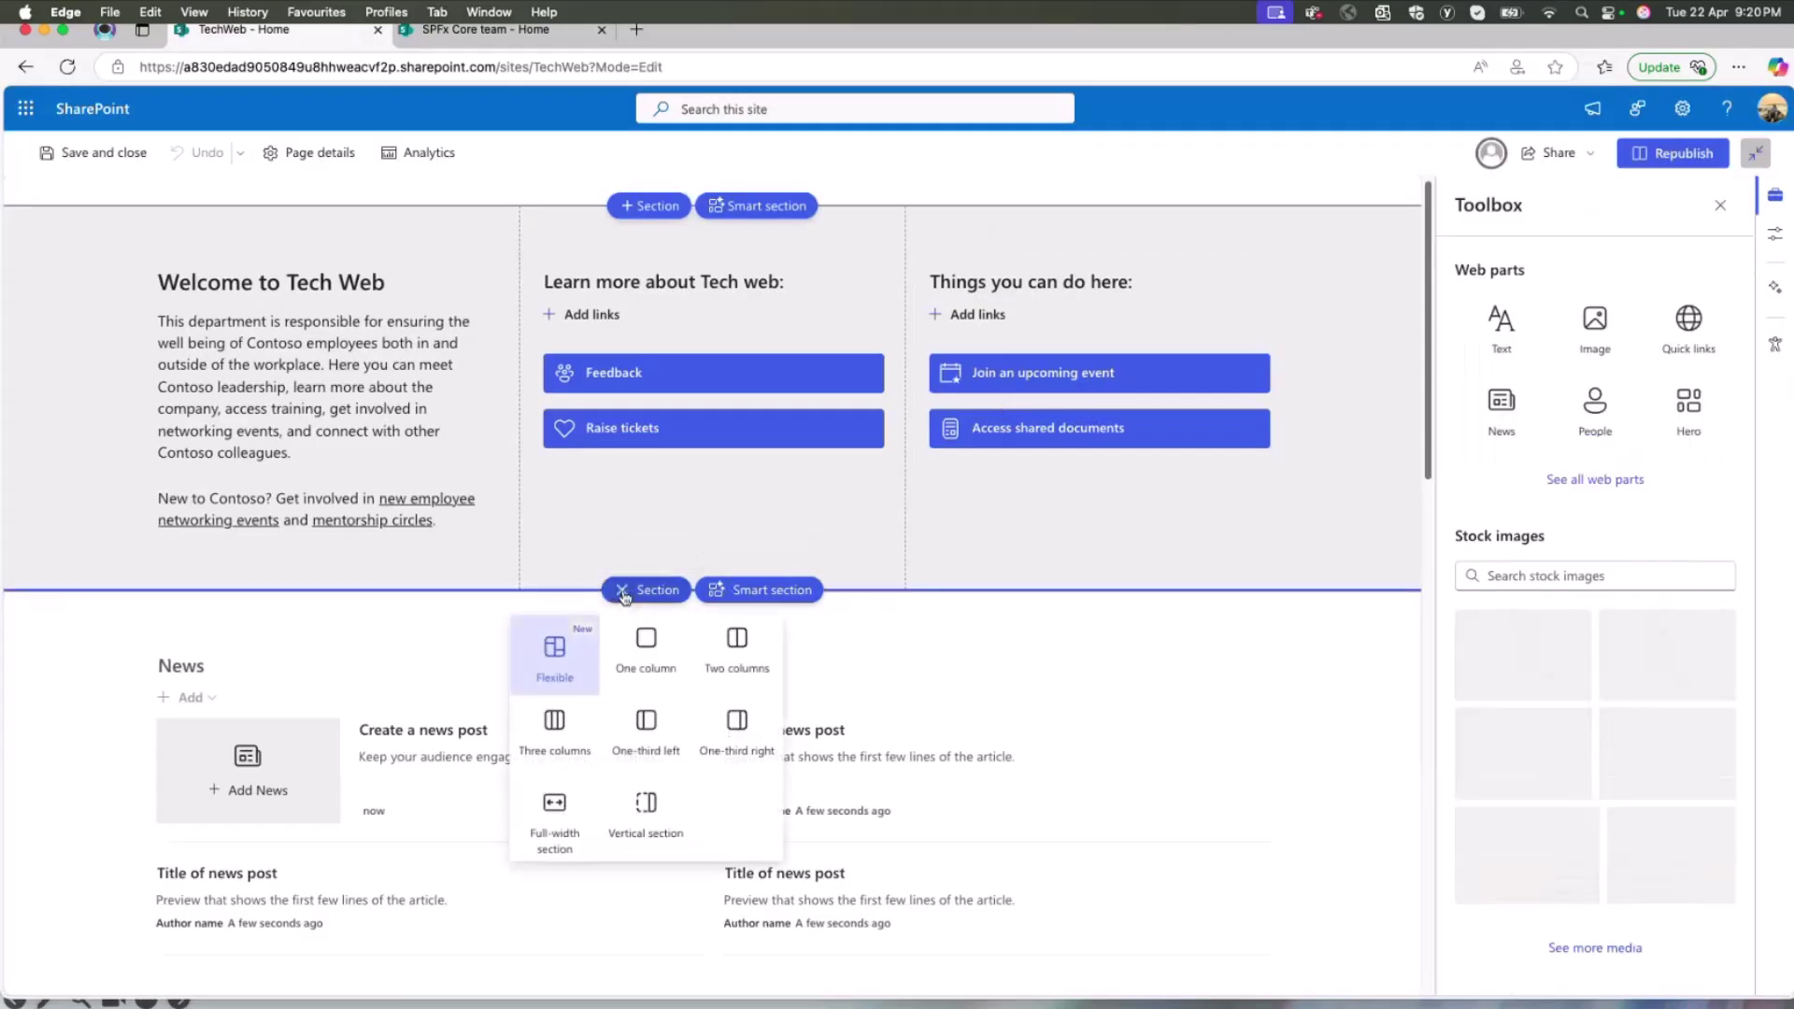
pyautogui.click(645, 650)
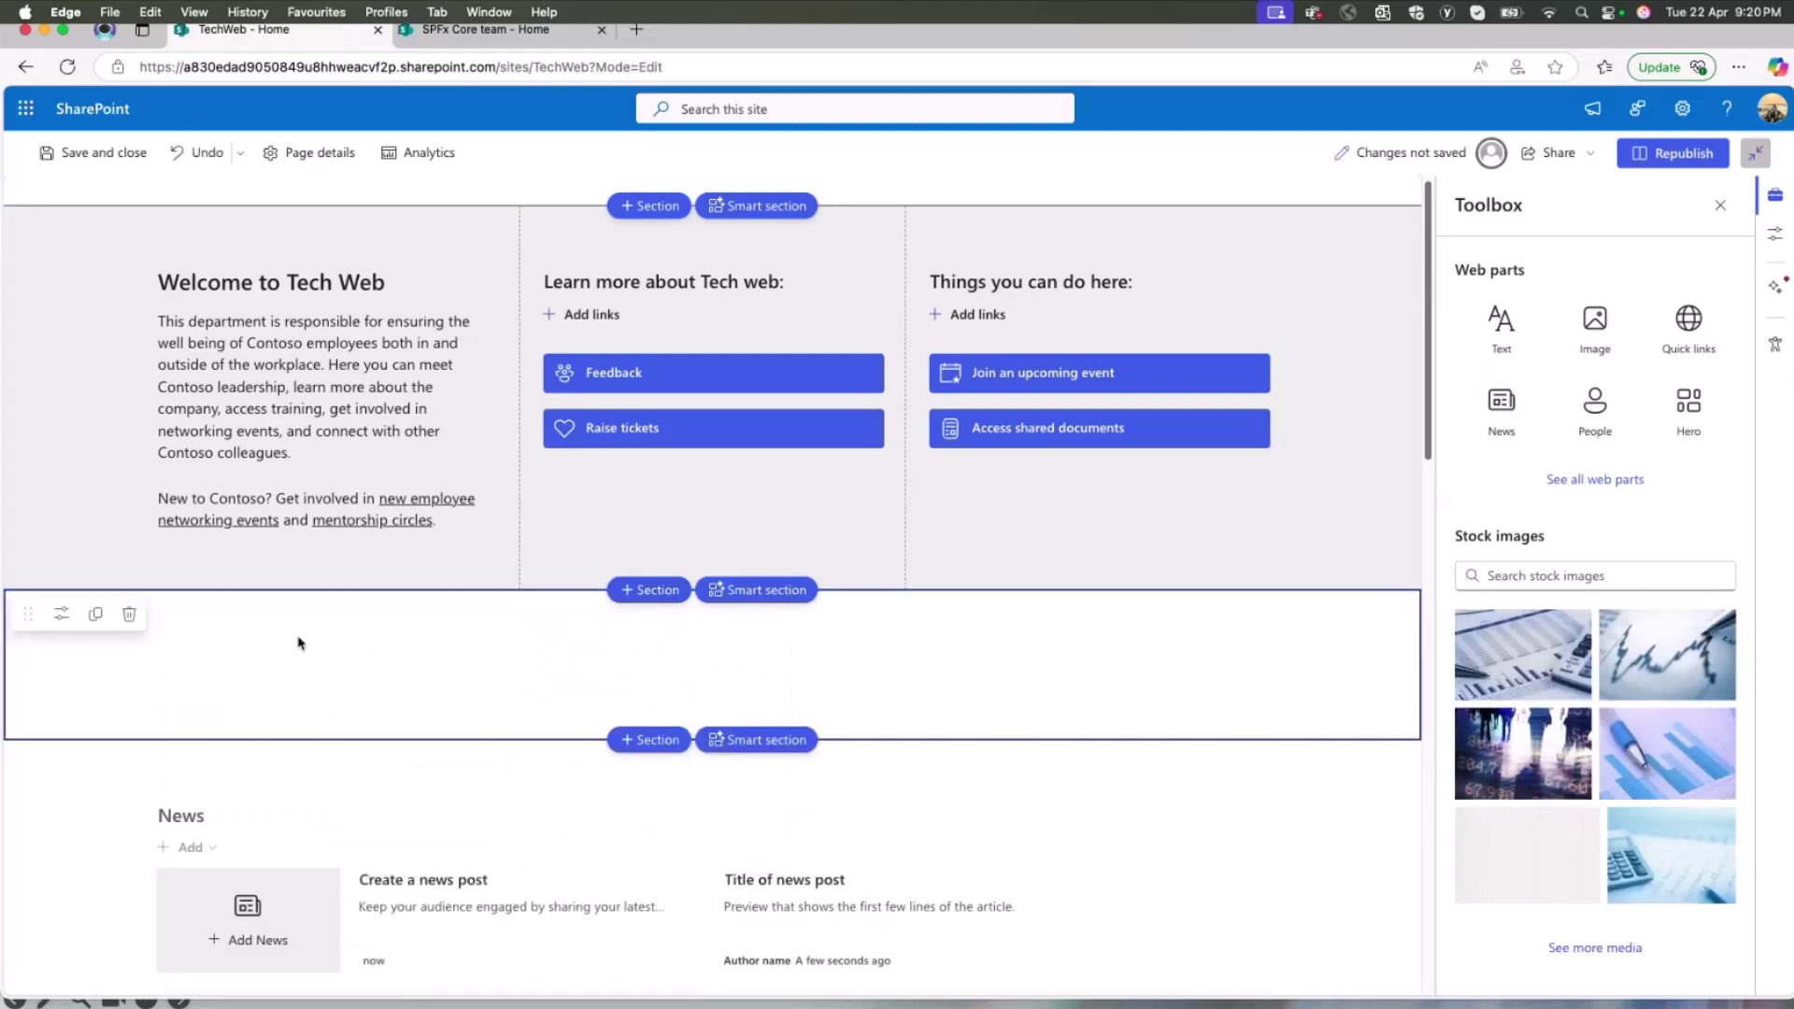
pyautogui.click(572, 624)
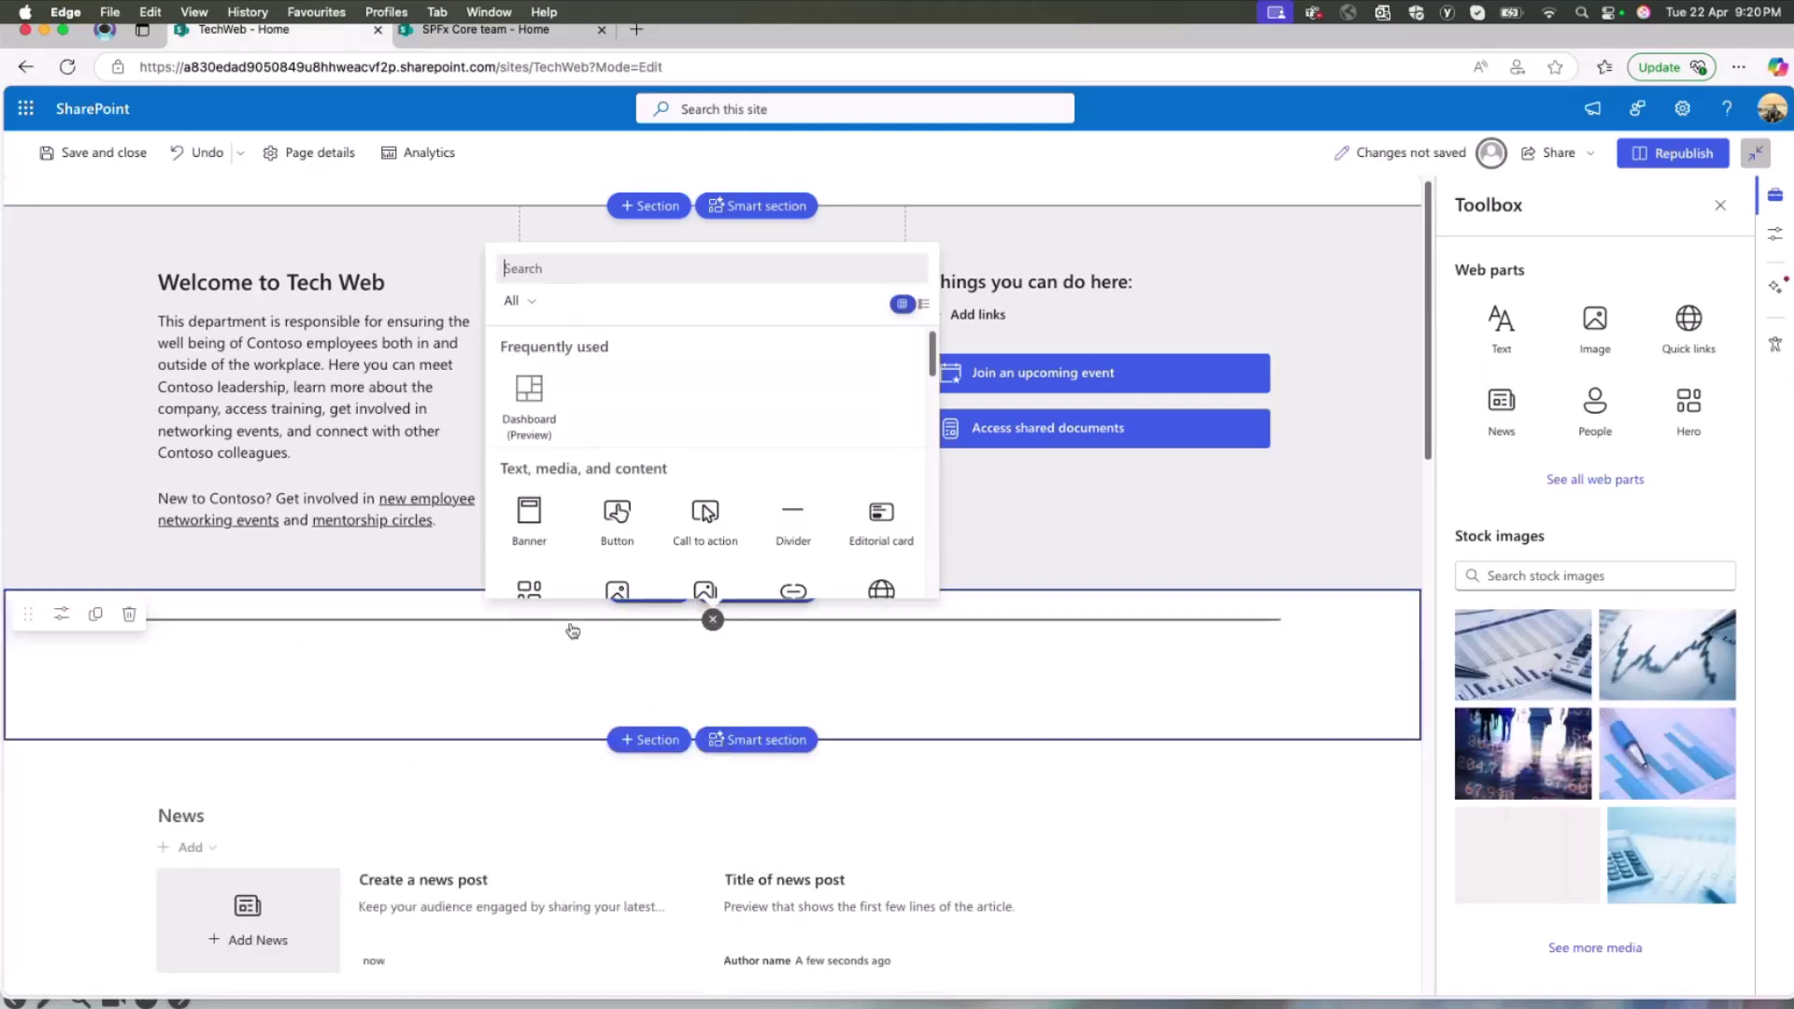
pyautogui.click(538, 401)
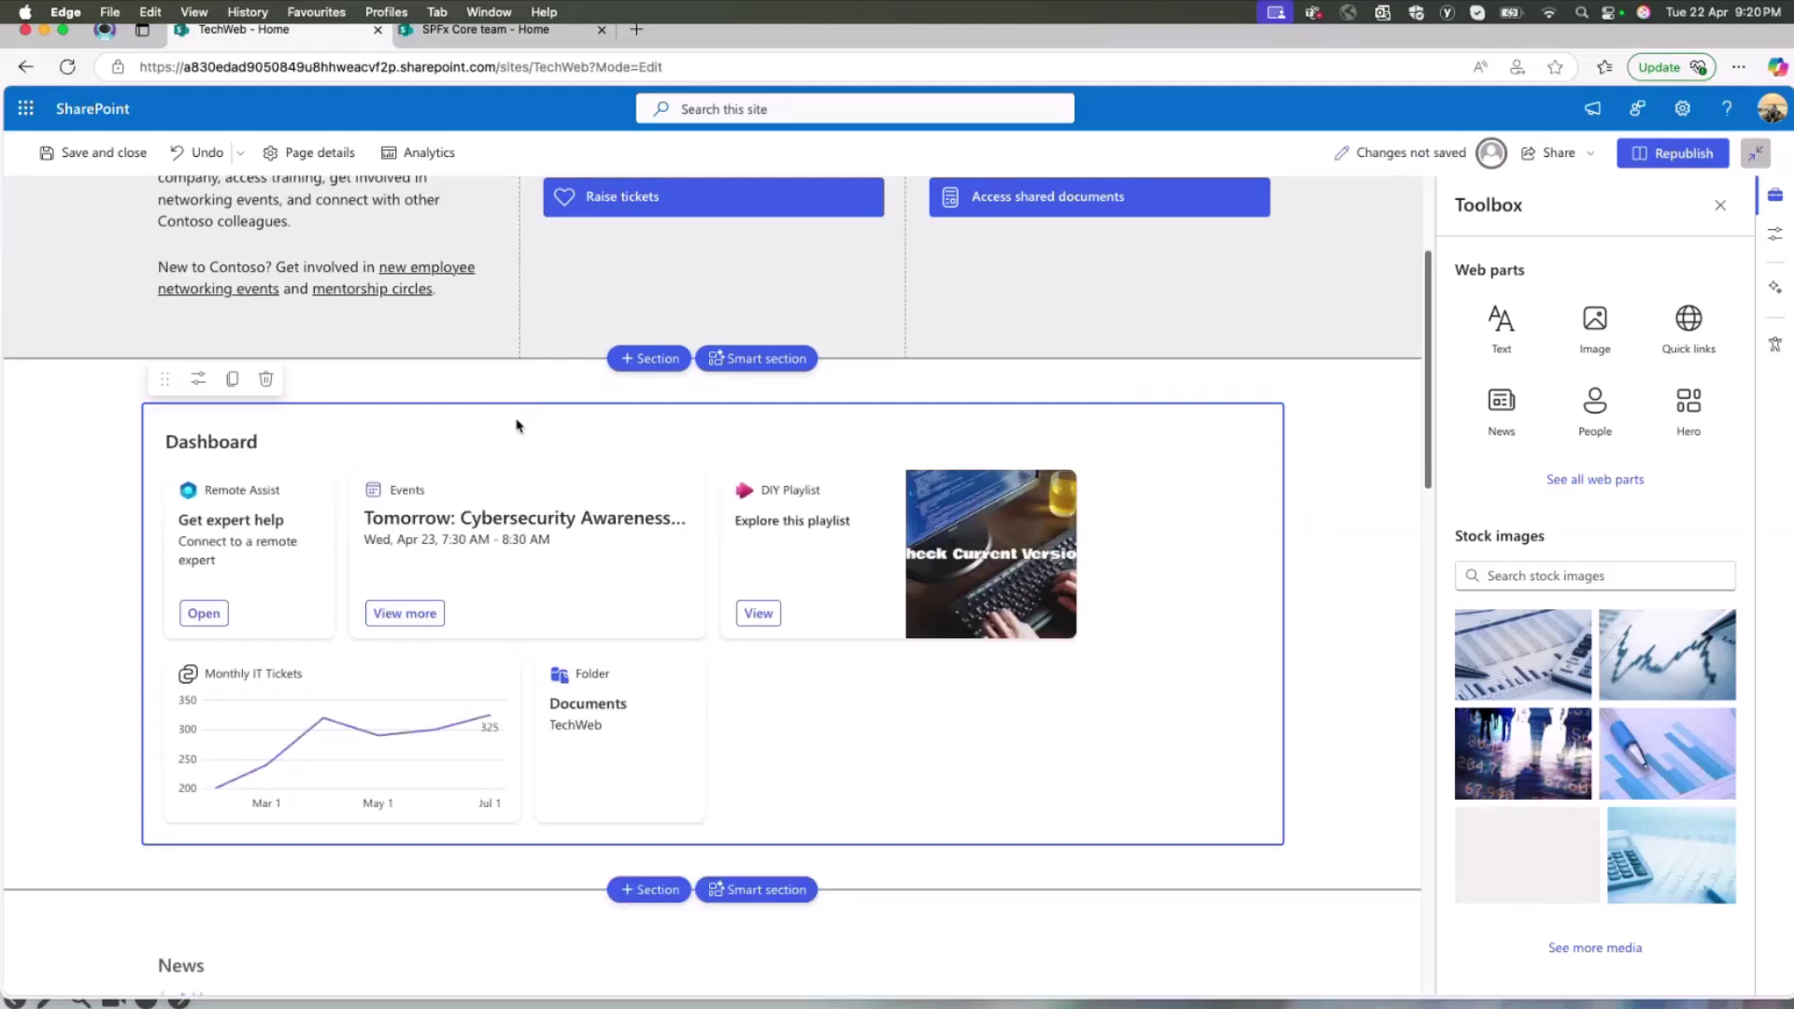
# Adjust the Dashboard web part's maximum number of cards and republish the home page.
pyautogui.click(198, 379)
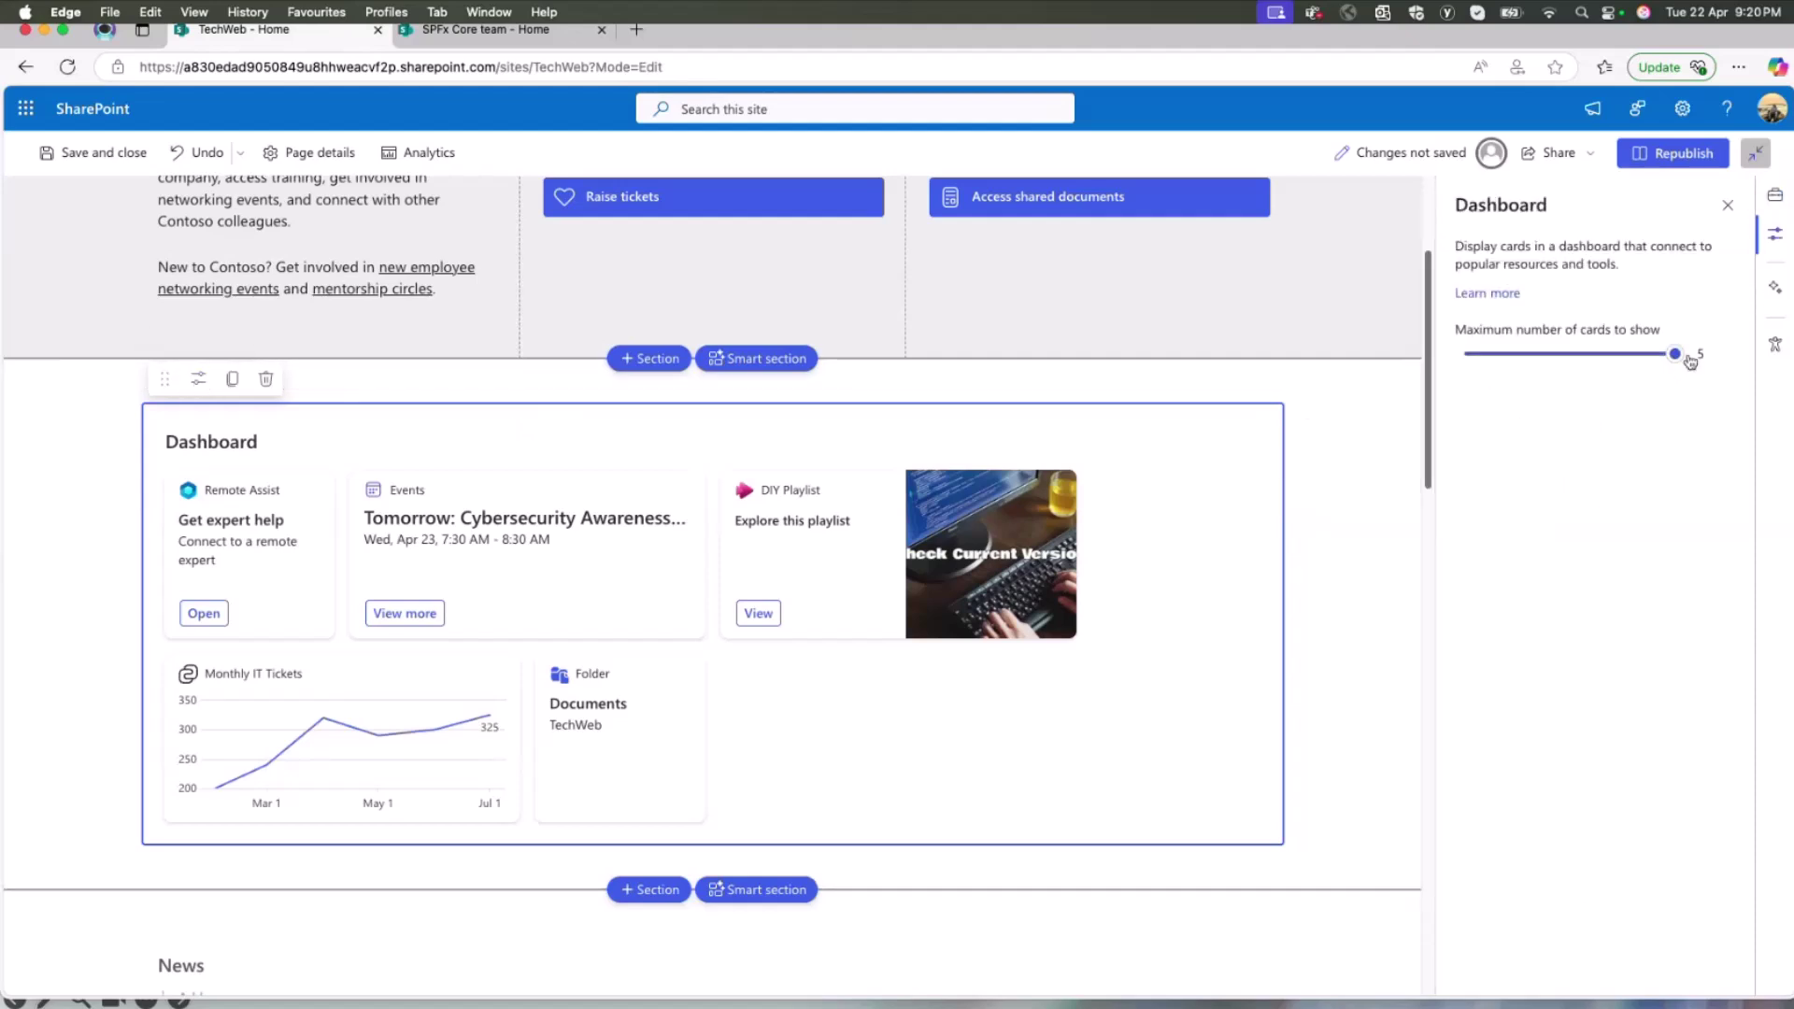
pyautogui.moveTo(1689, 362)
pyautogui.mouseDown()
pyautogui.moveTo(1644, 363)
pyautogui.moveTo(1694, 360)
pyautogui.mouseUp()
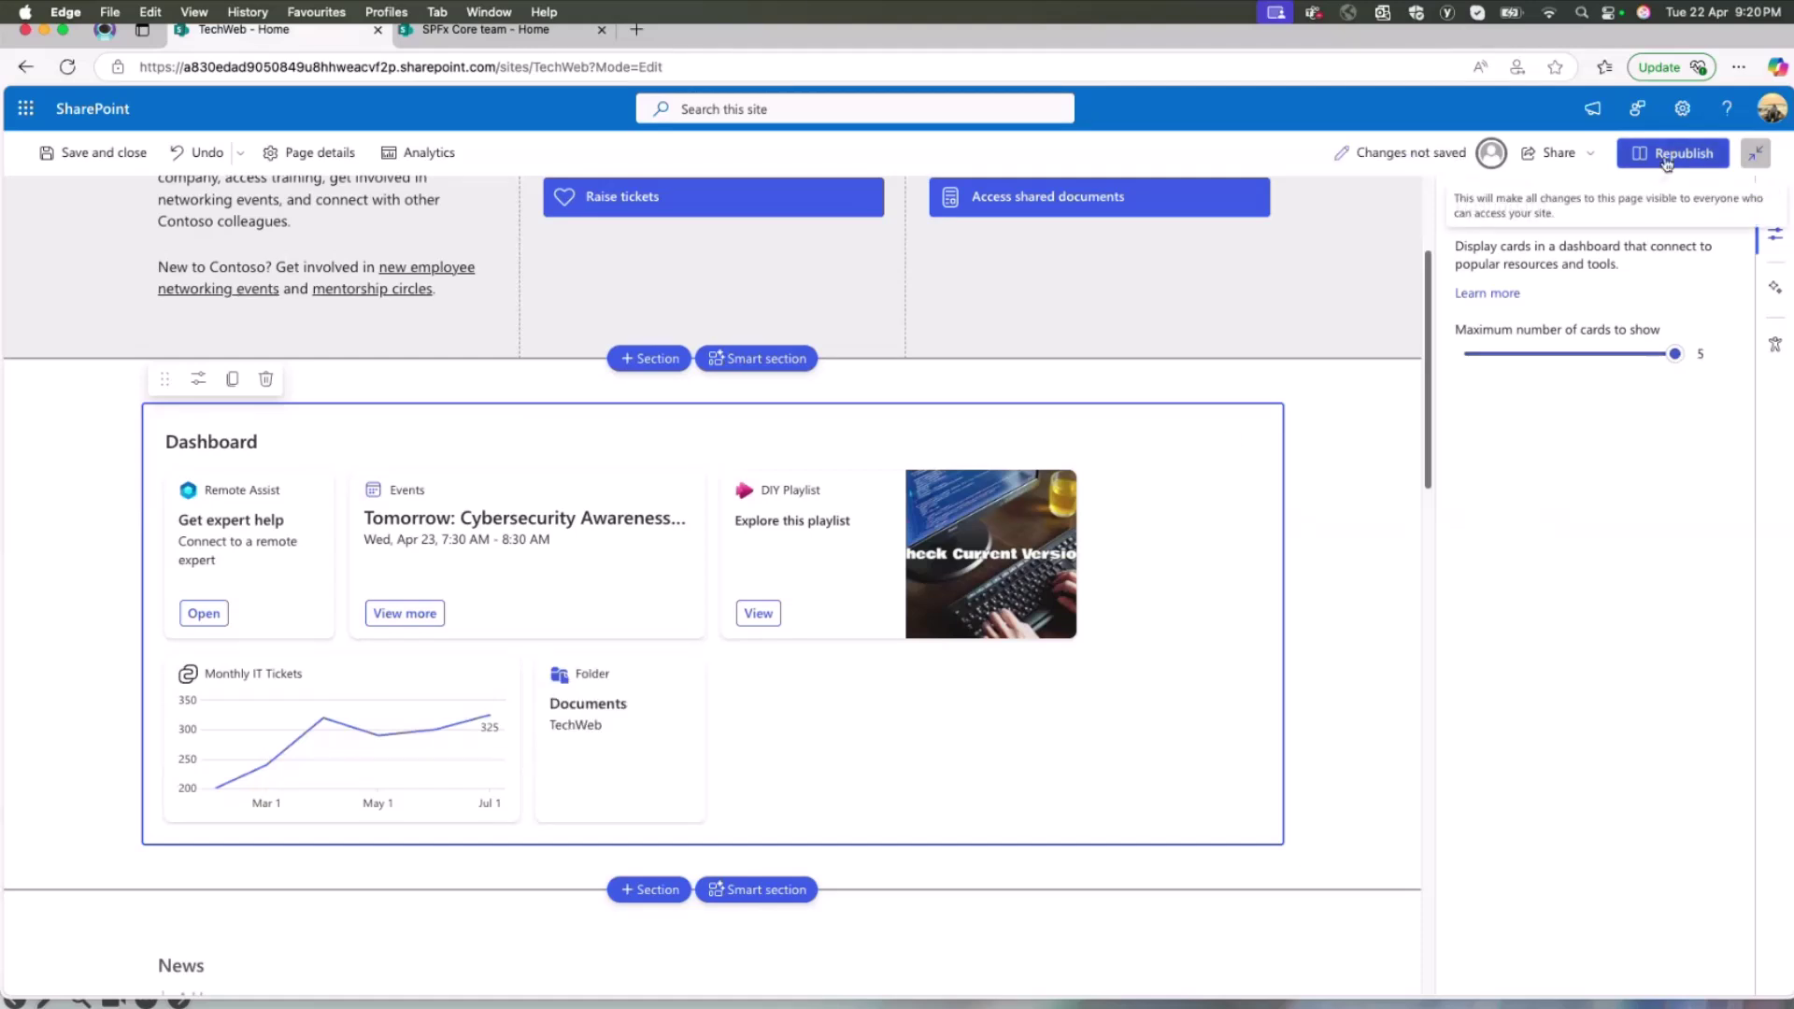
pyautogui.click(1665, 161)
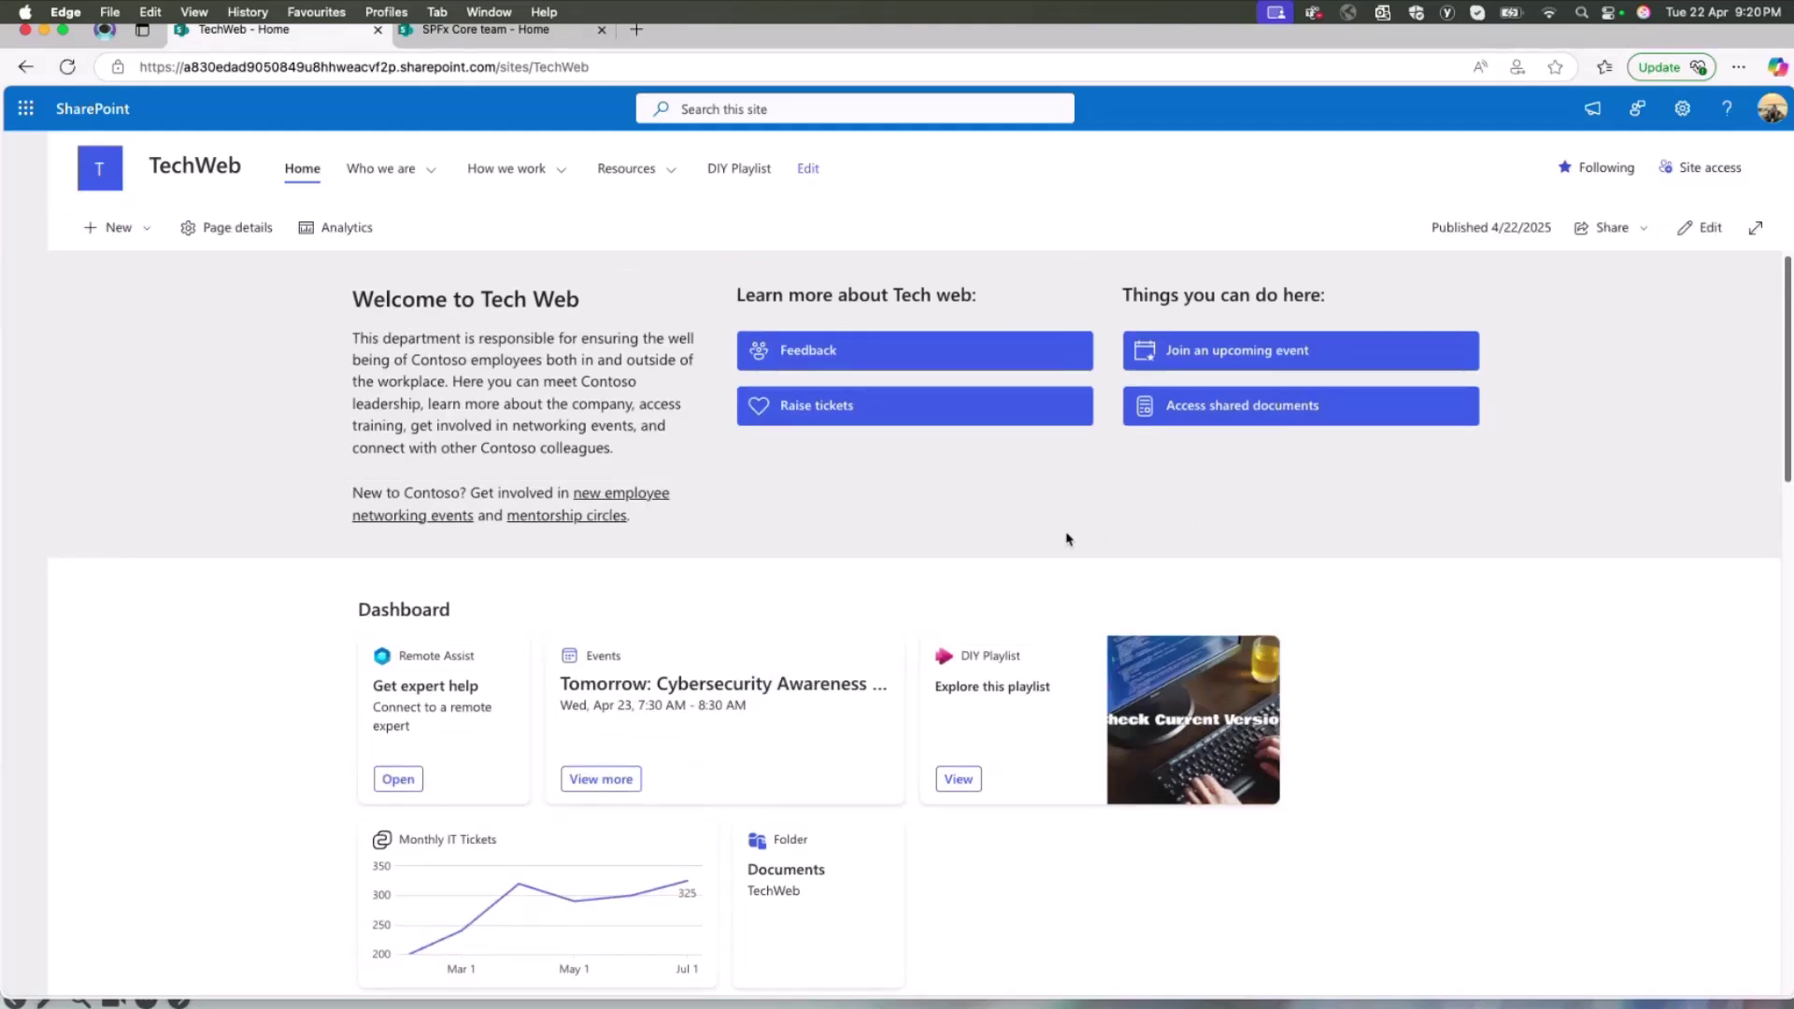
pyautogui.scroll(-1, 813, 564)
pyautogui.scroll(-1, 812, 564)
pyautogui.scroll(-1, 436, 738)
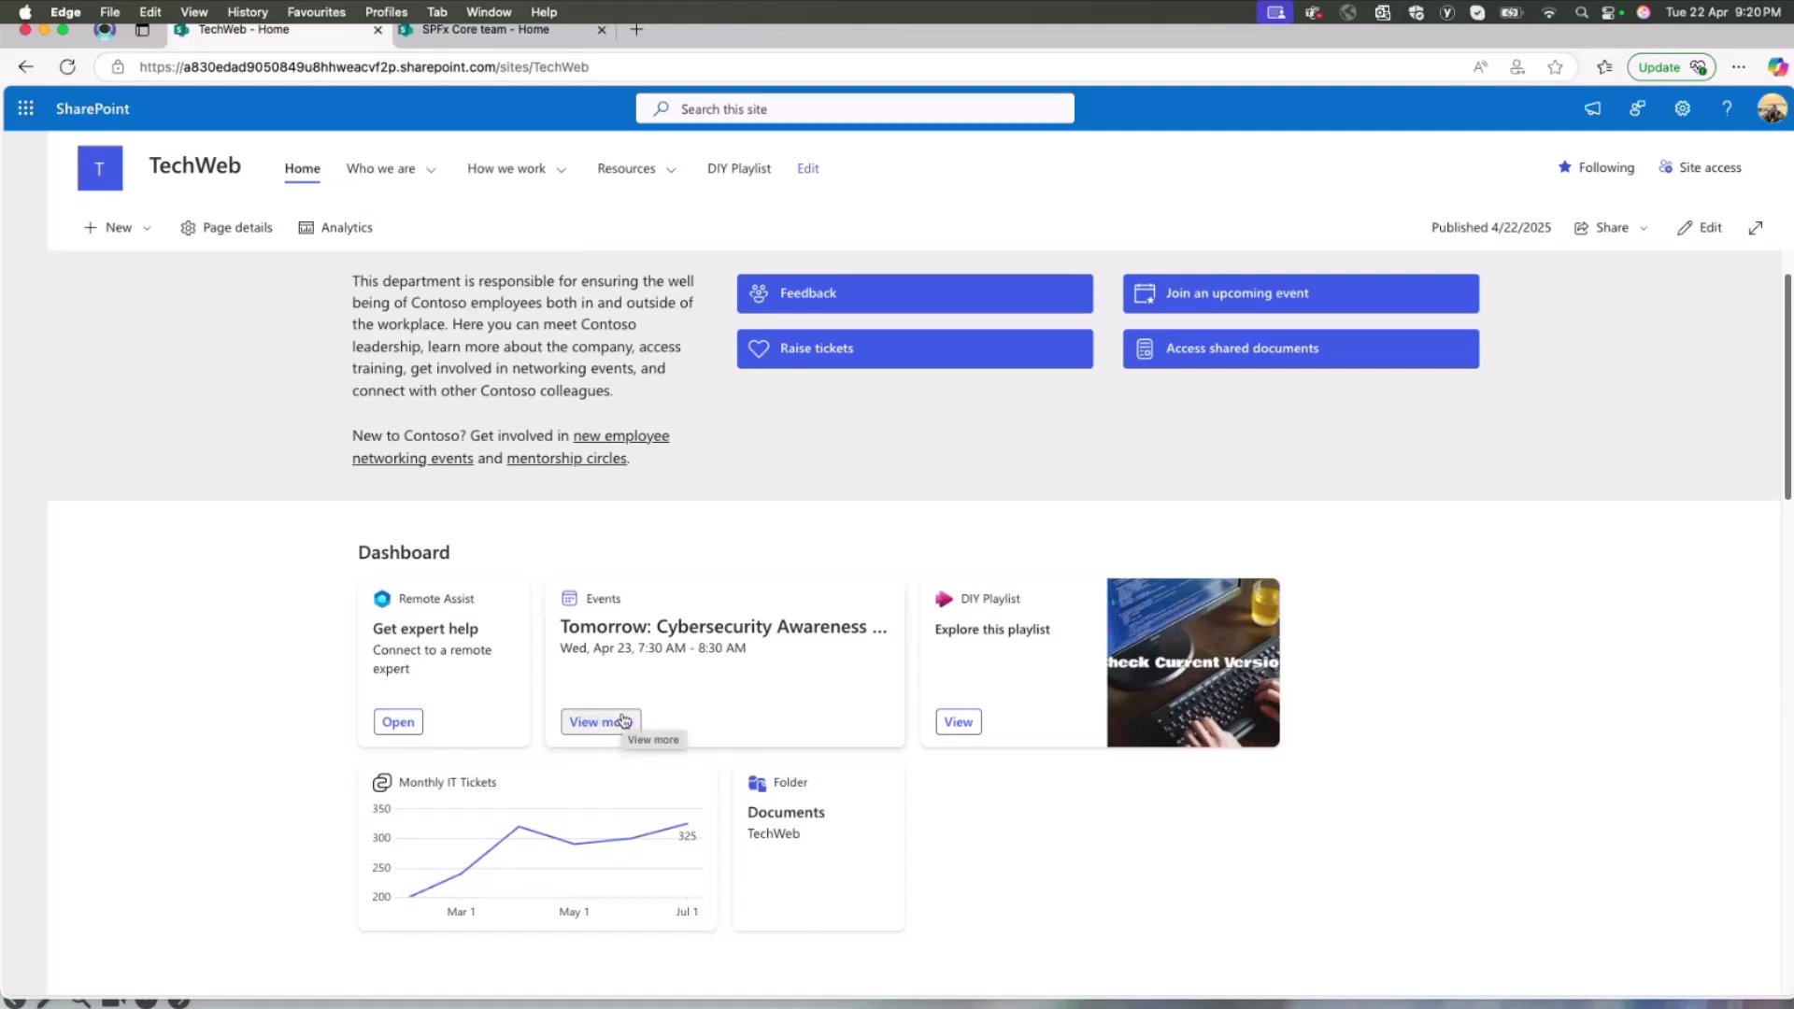
pyautogui.click(623, 720)
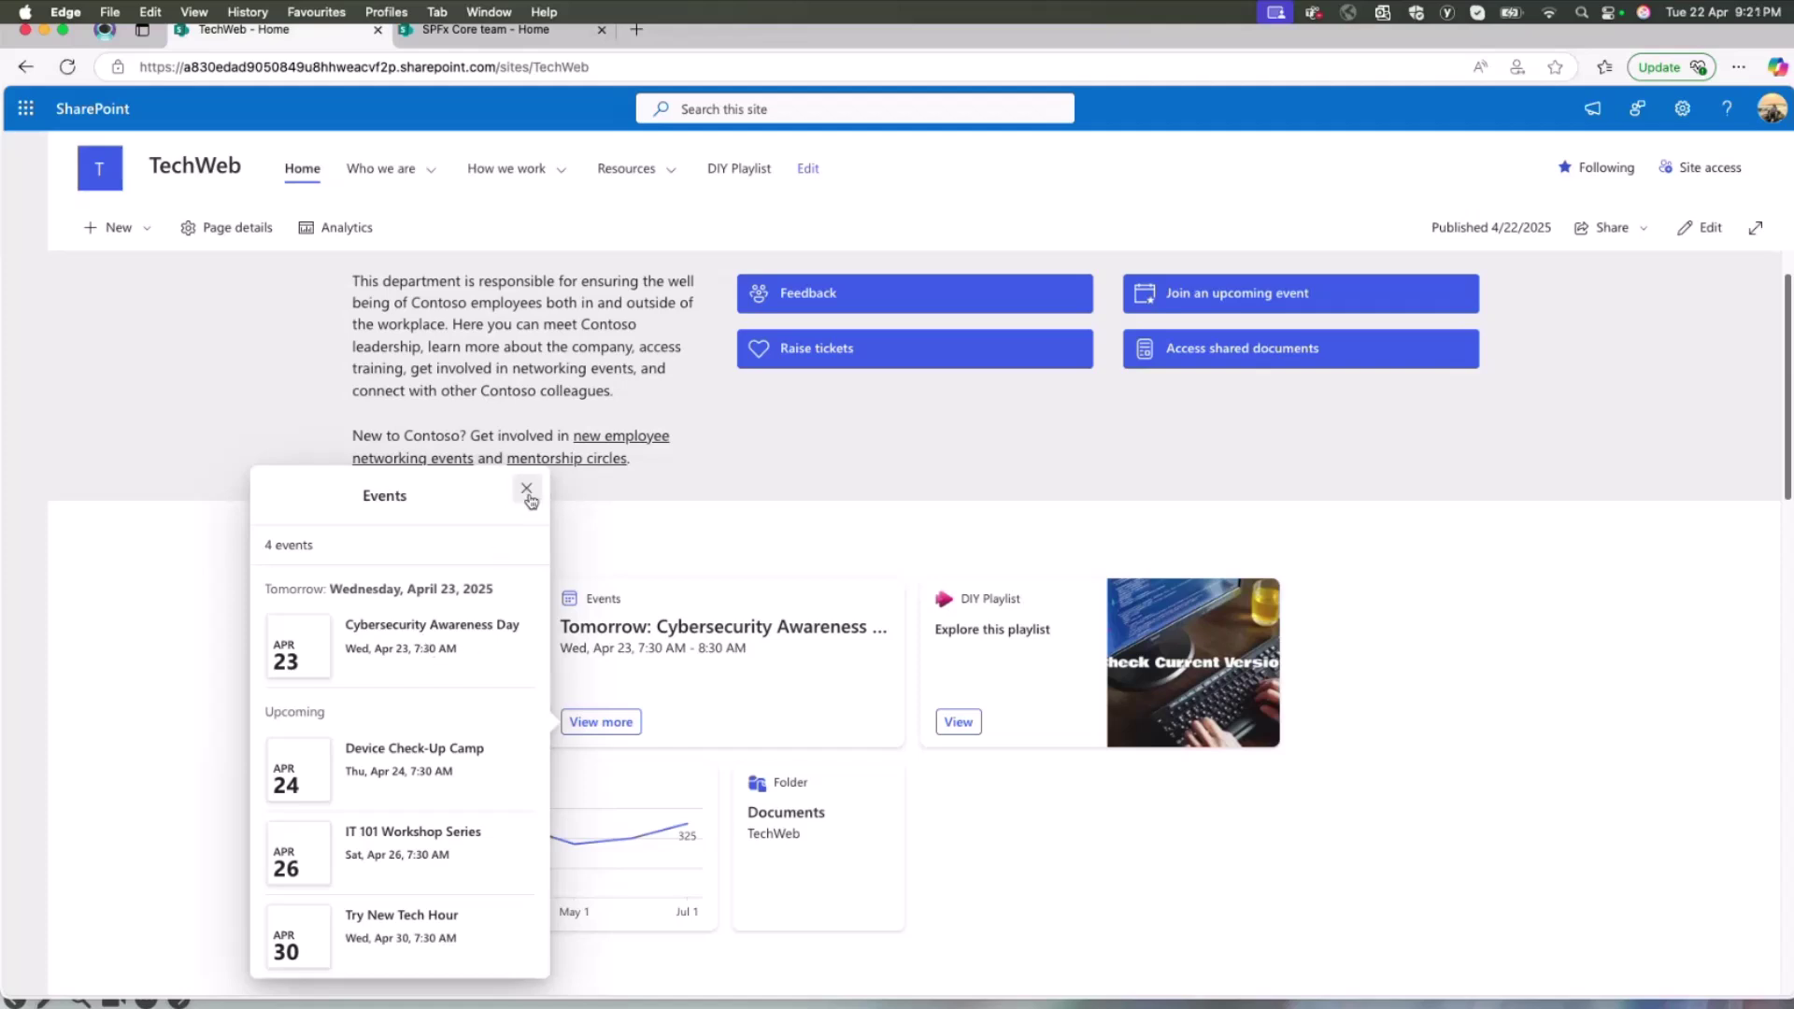
pyautogui.click(527, 490)
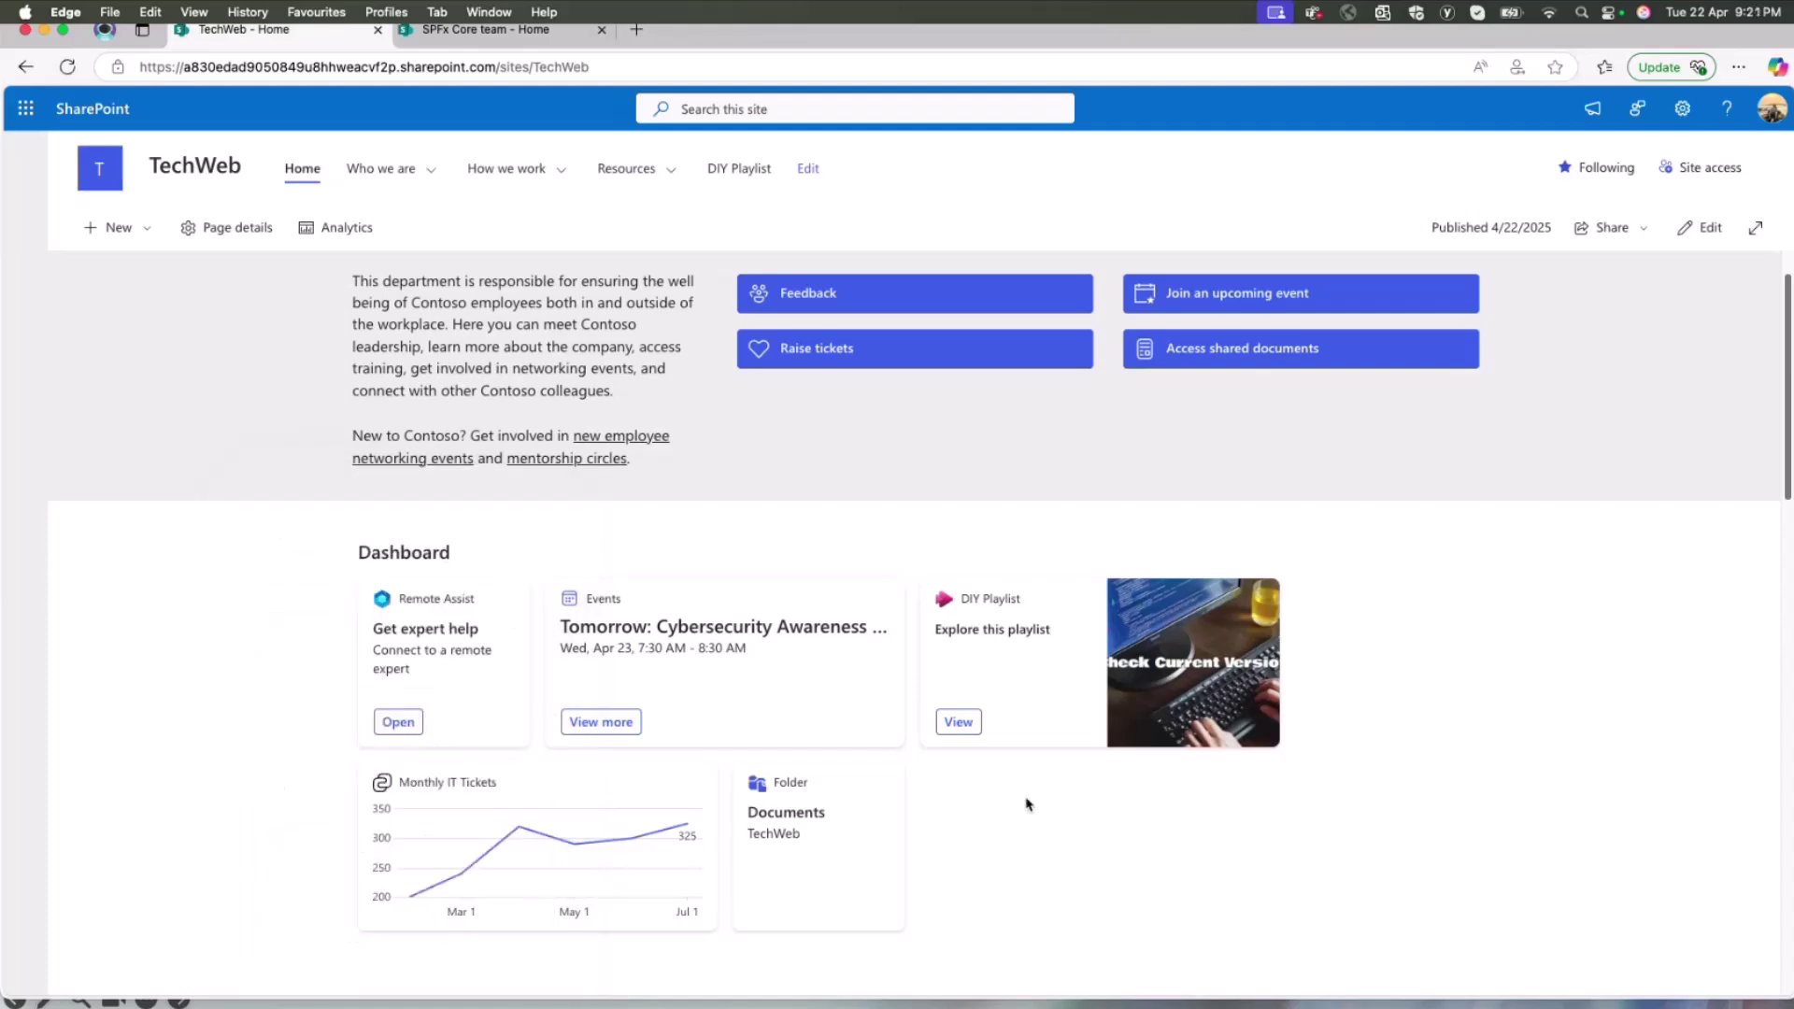
pyautogui.click(957, 721)
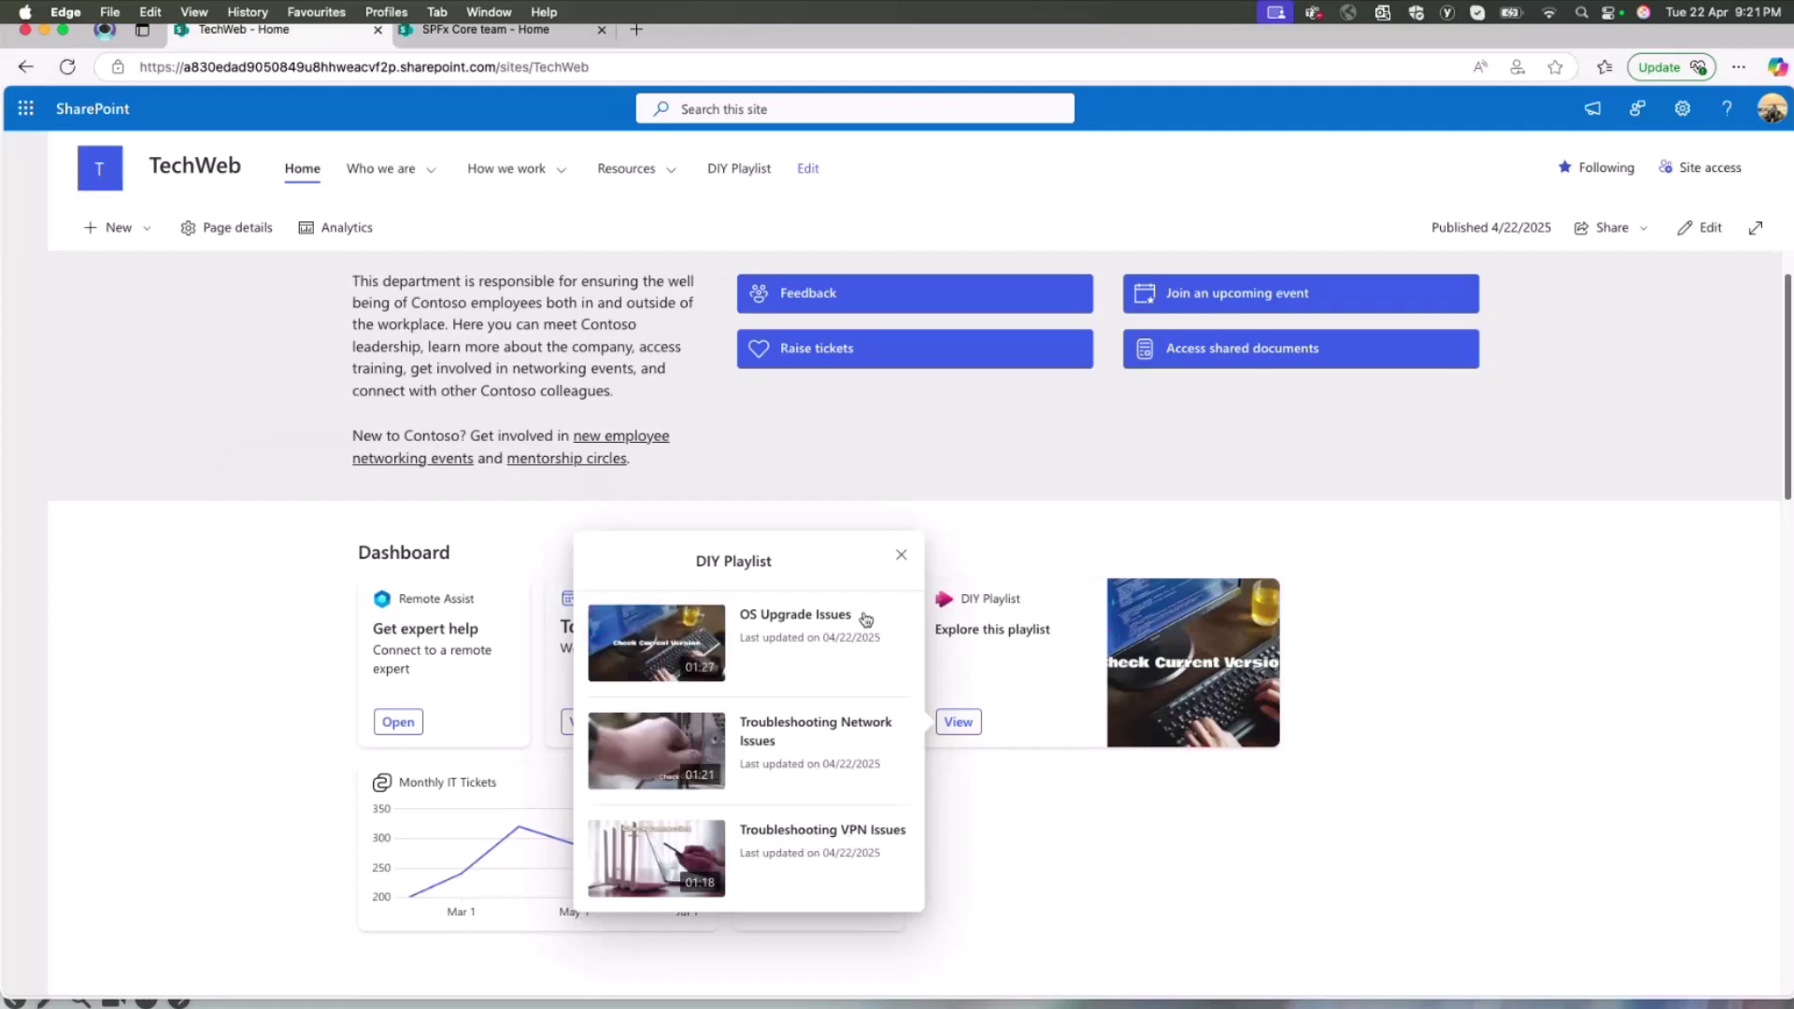
pyautogui.click(900, 554)
pyautogui.click(820, 831)
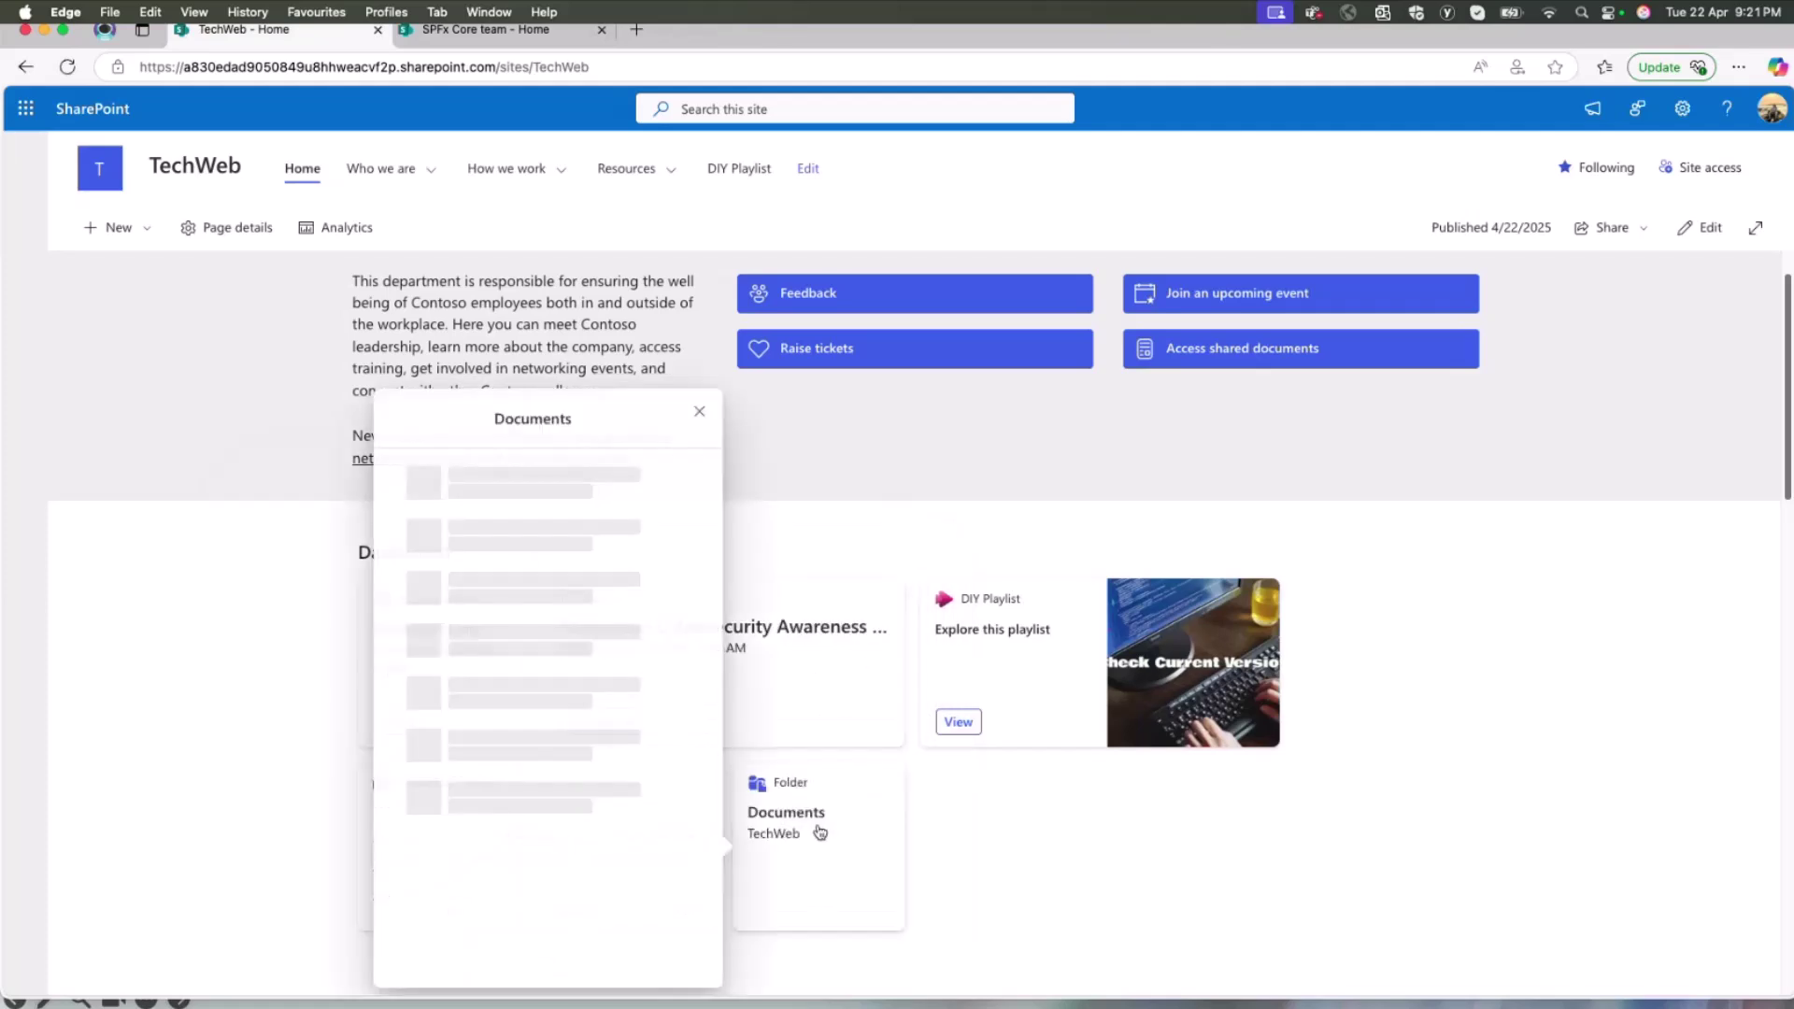
pyautogui.click(697, 416)
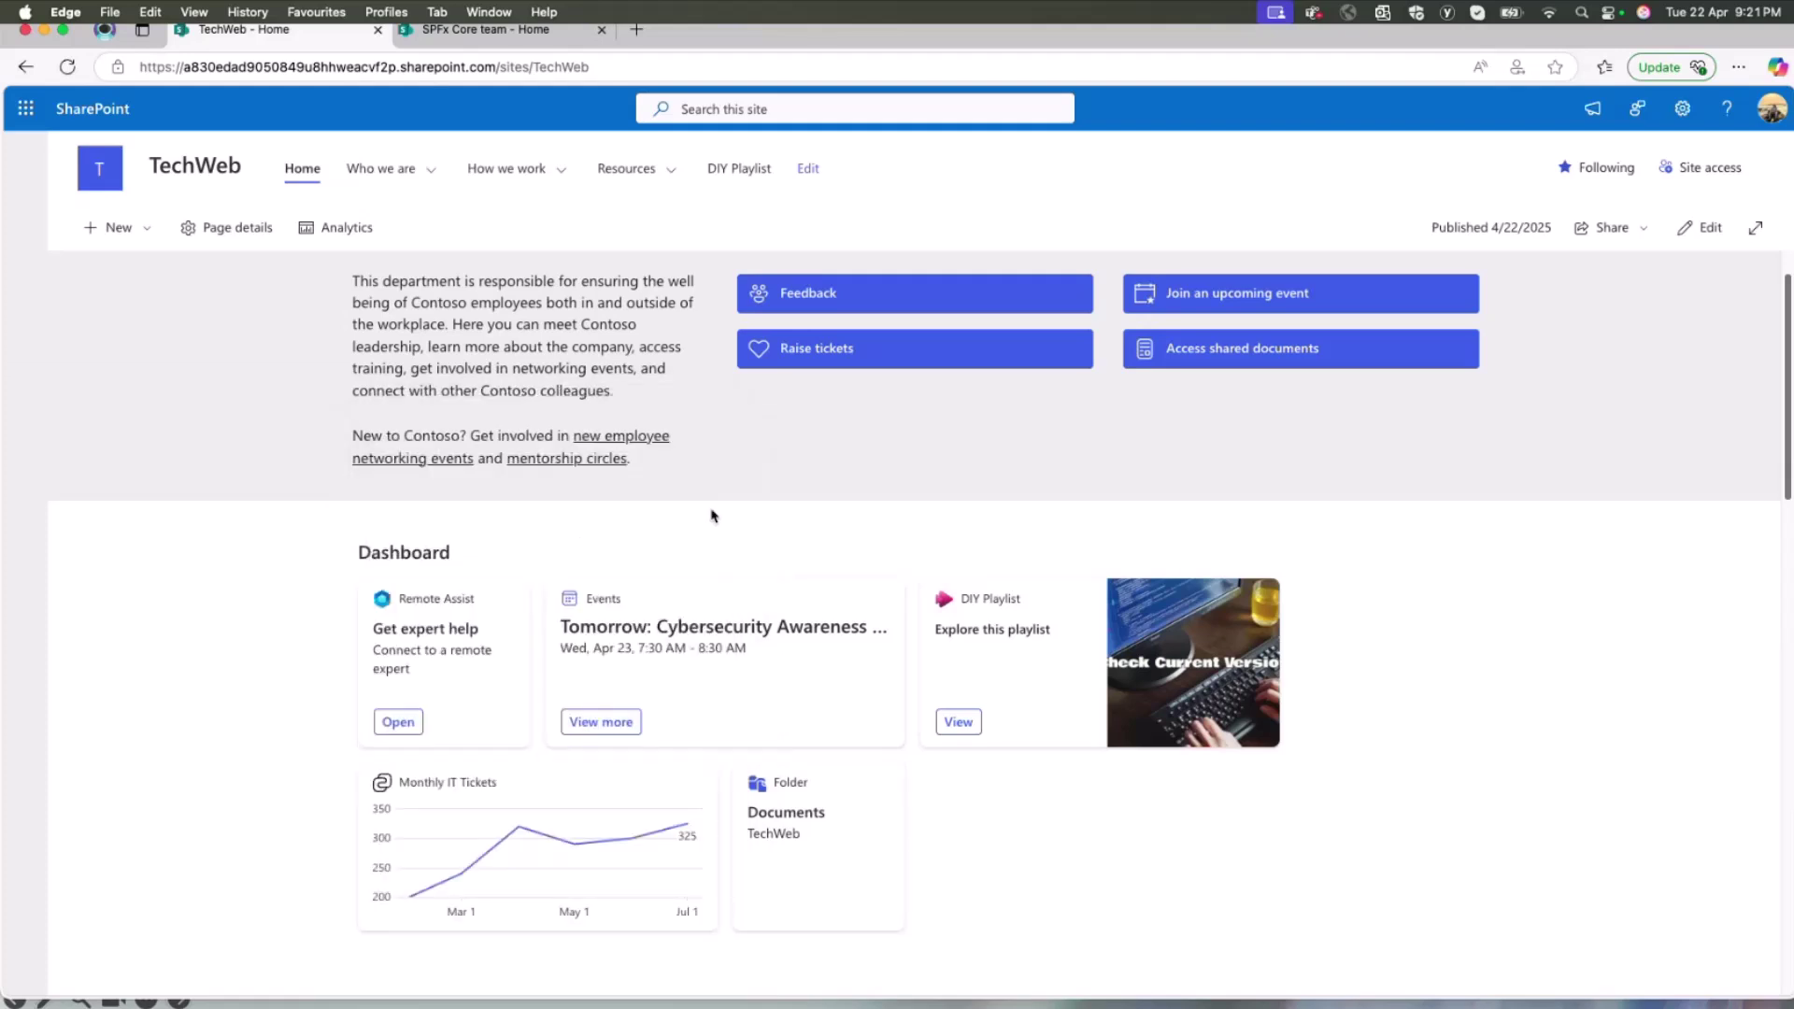
# Open Manage dashboard (Preview) from site settings, then cancel out of it.
pyautogui.click(1682, 110)
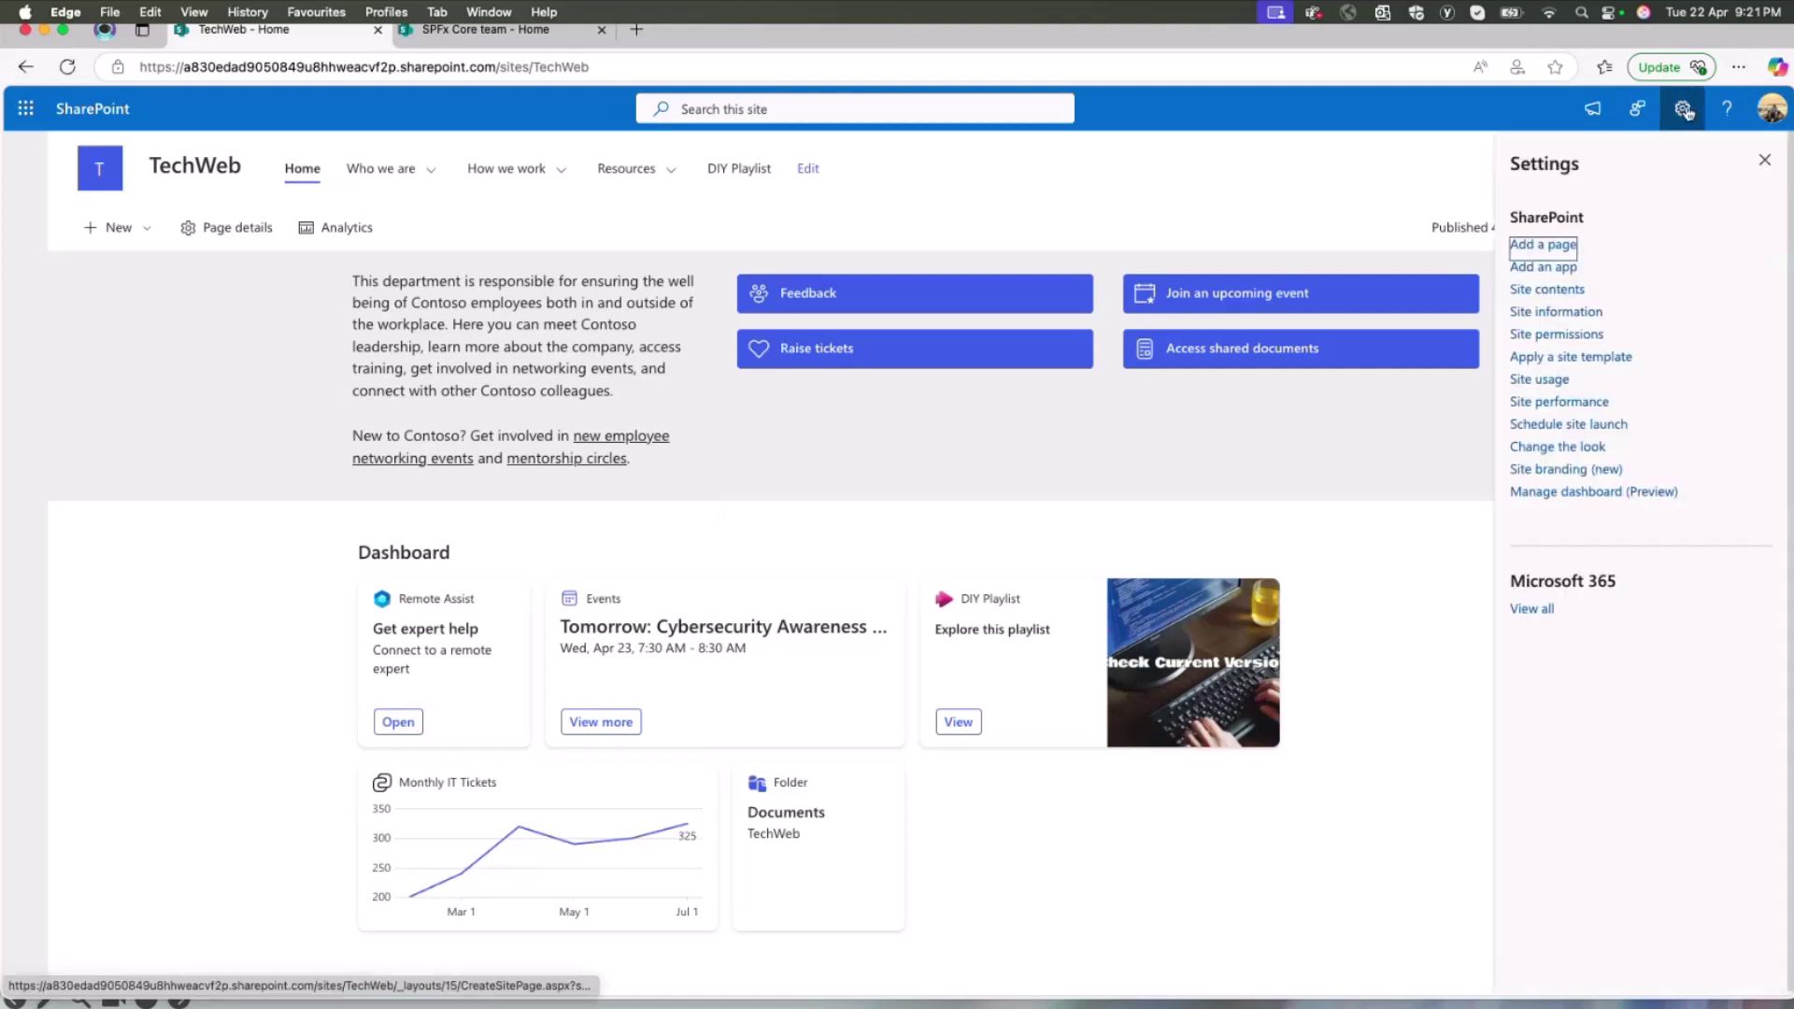
pyautogui.click(1551, 495)
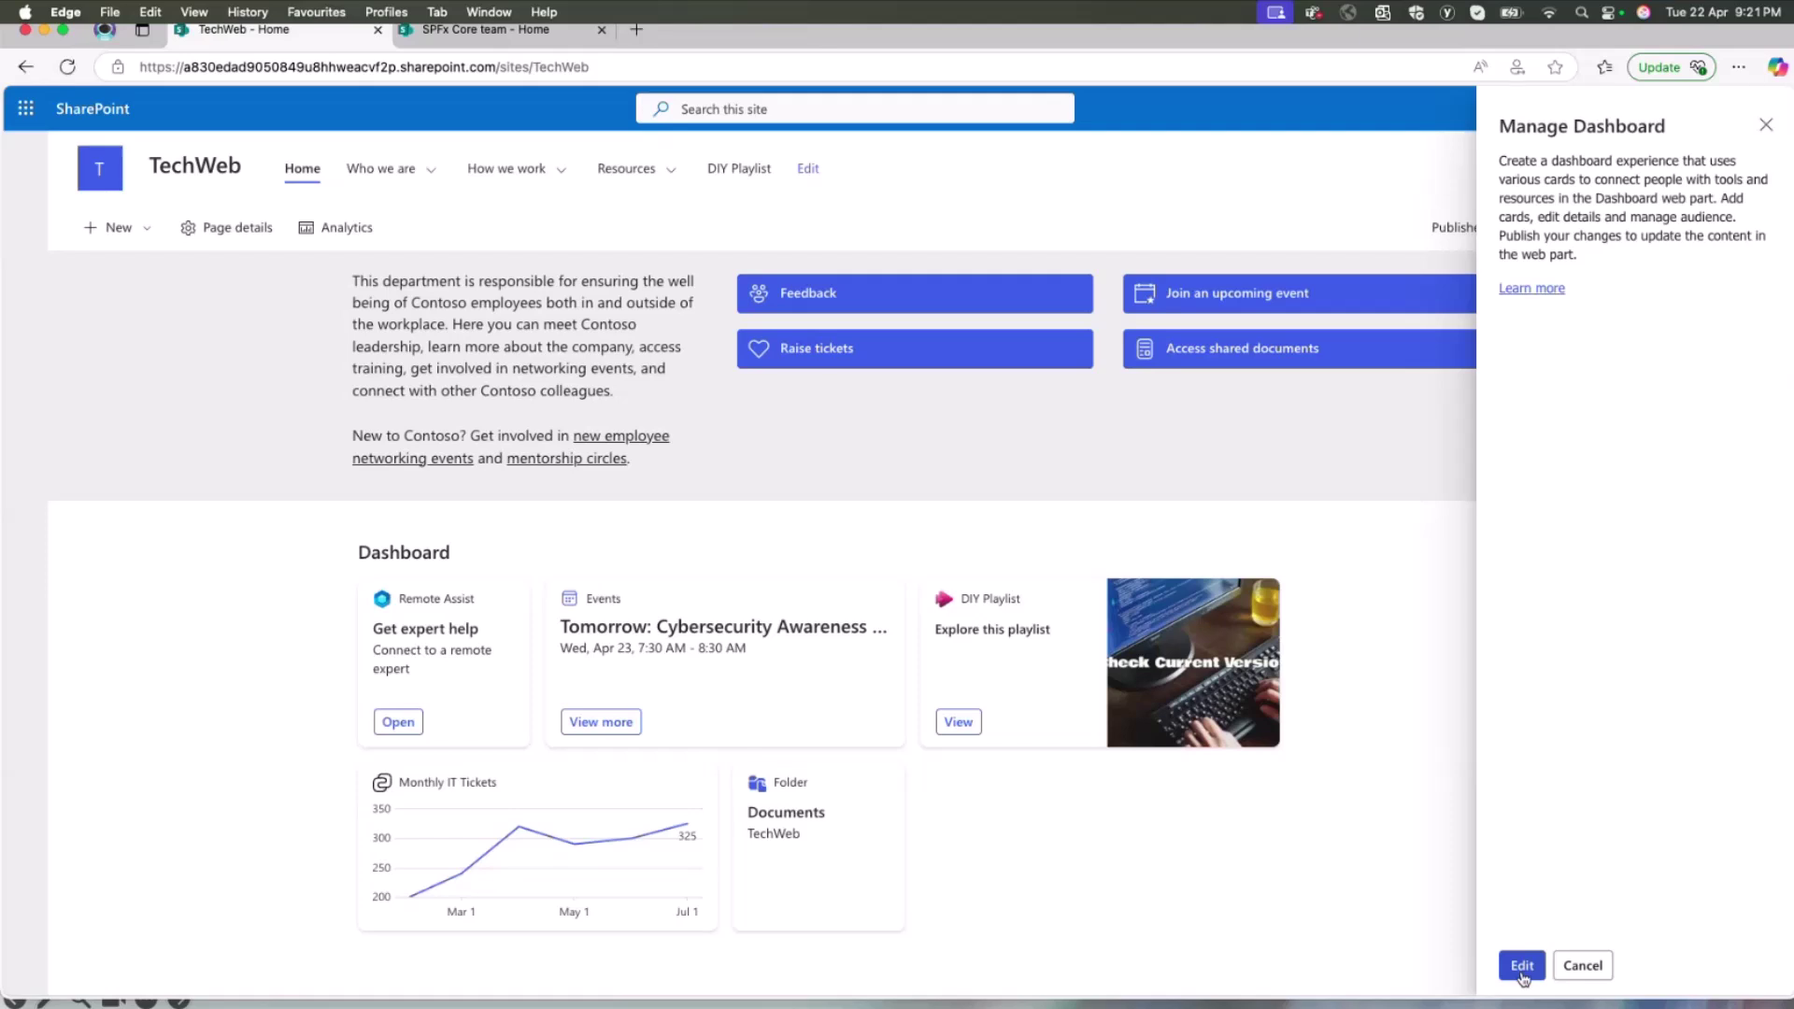
pyautogui.click(1581, 967)
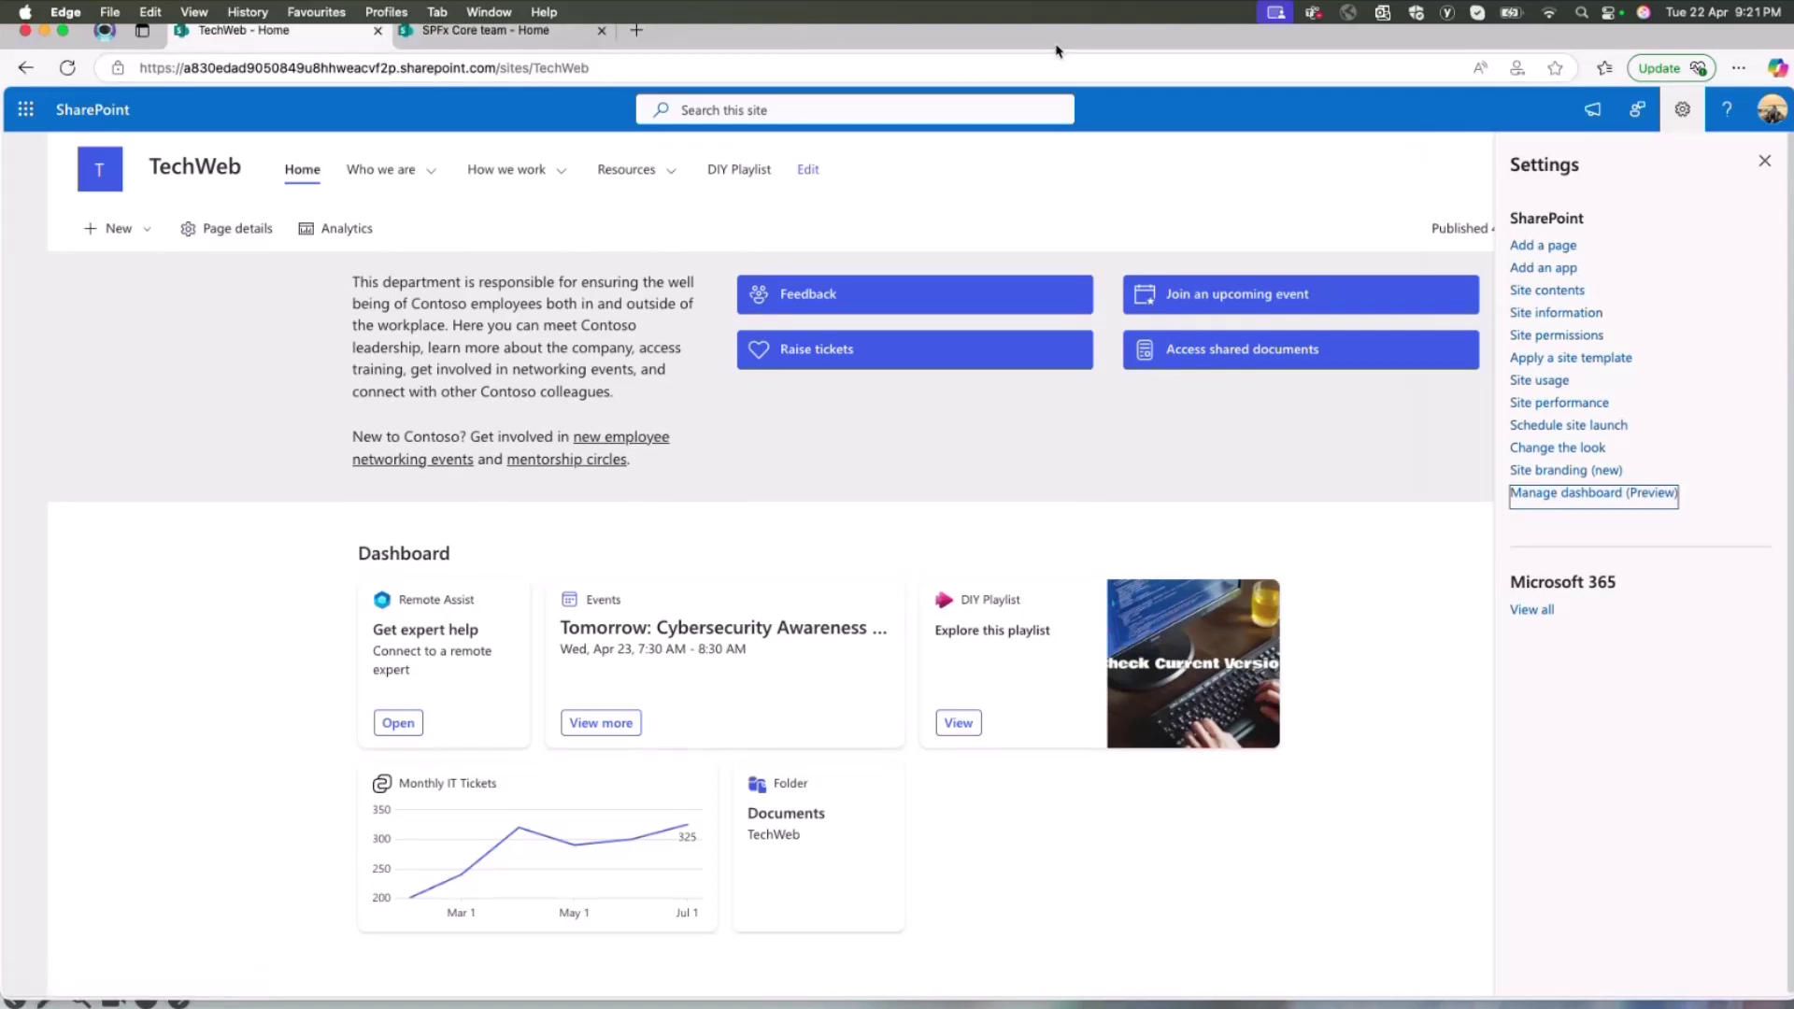
# Briefly reveal the Demo slide, then return to the SharePoint browser window.
pyautogui.moveTo(1059, 45); pyautogui.dragTo(606, 122)
pyautogui.doubleClick(605, 123)
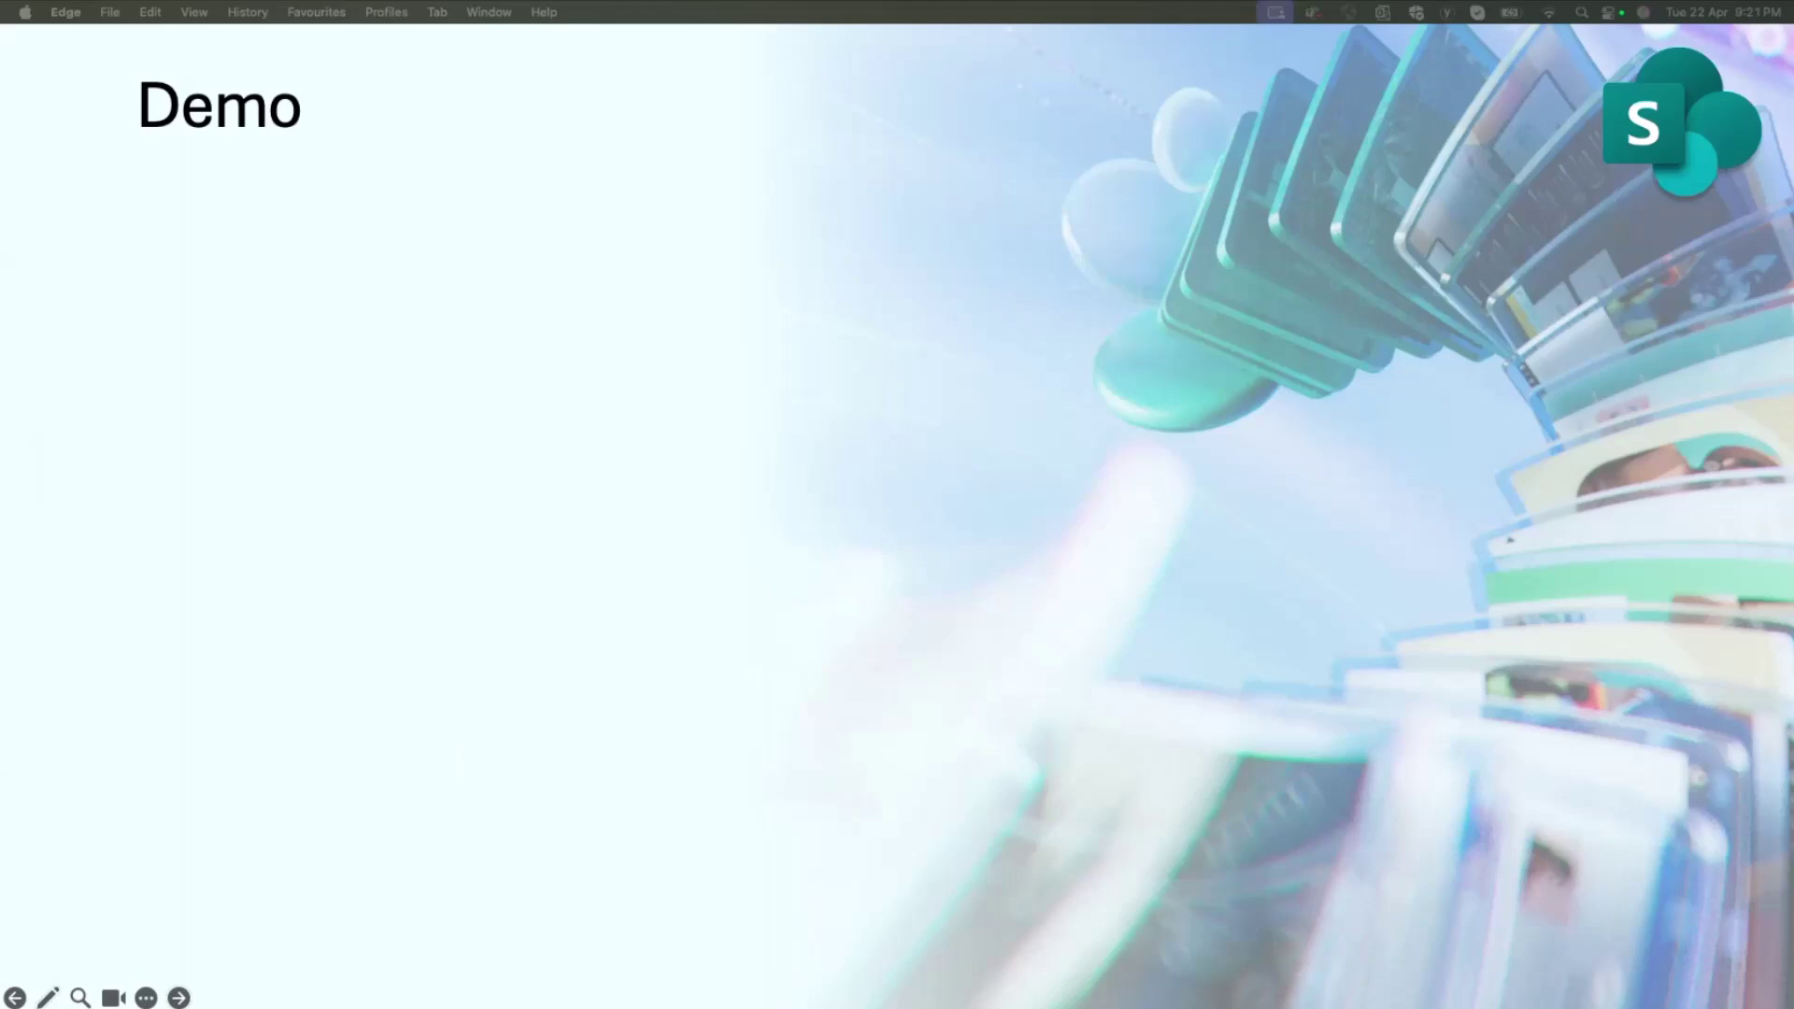
pyautogui.press('super+Tab')
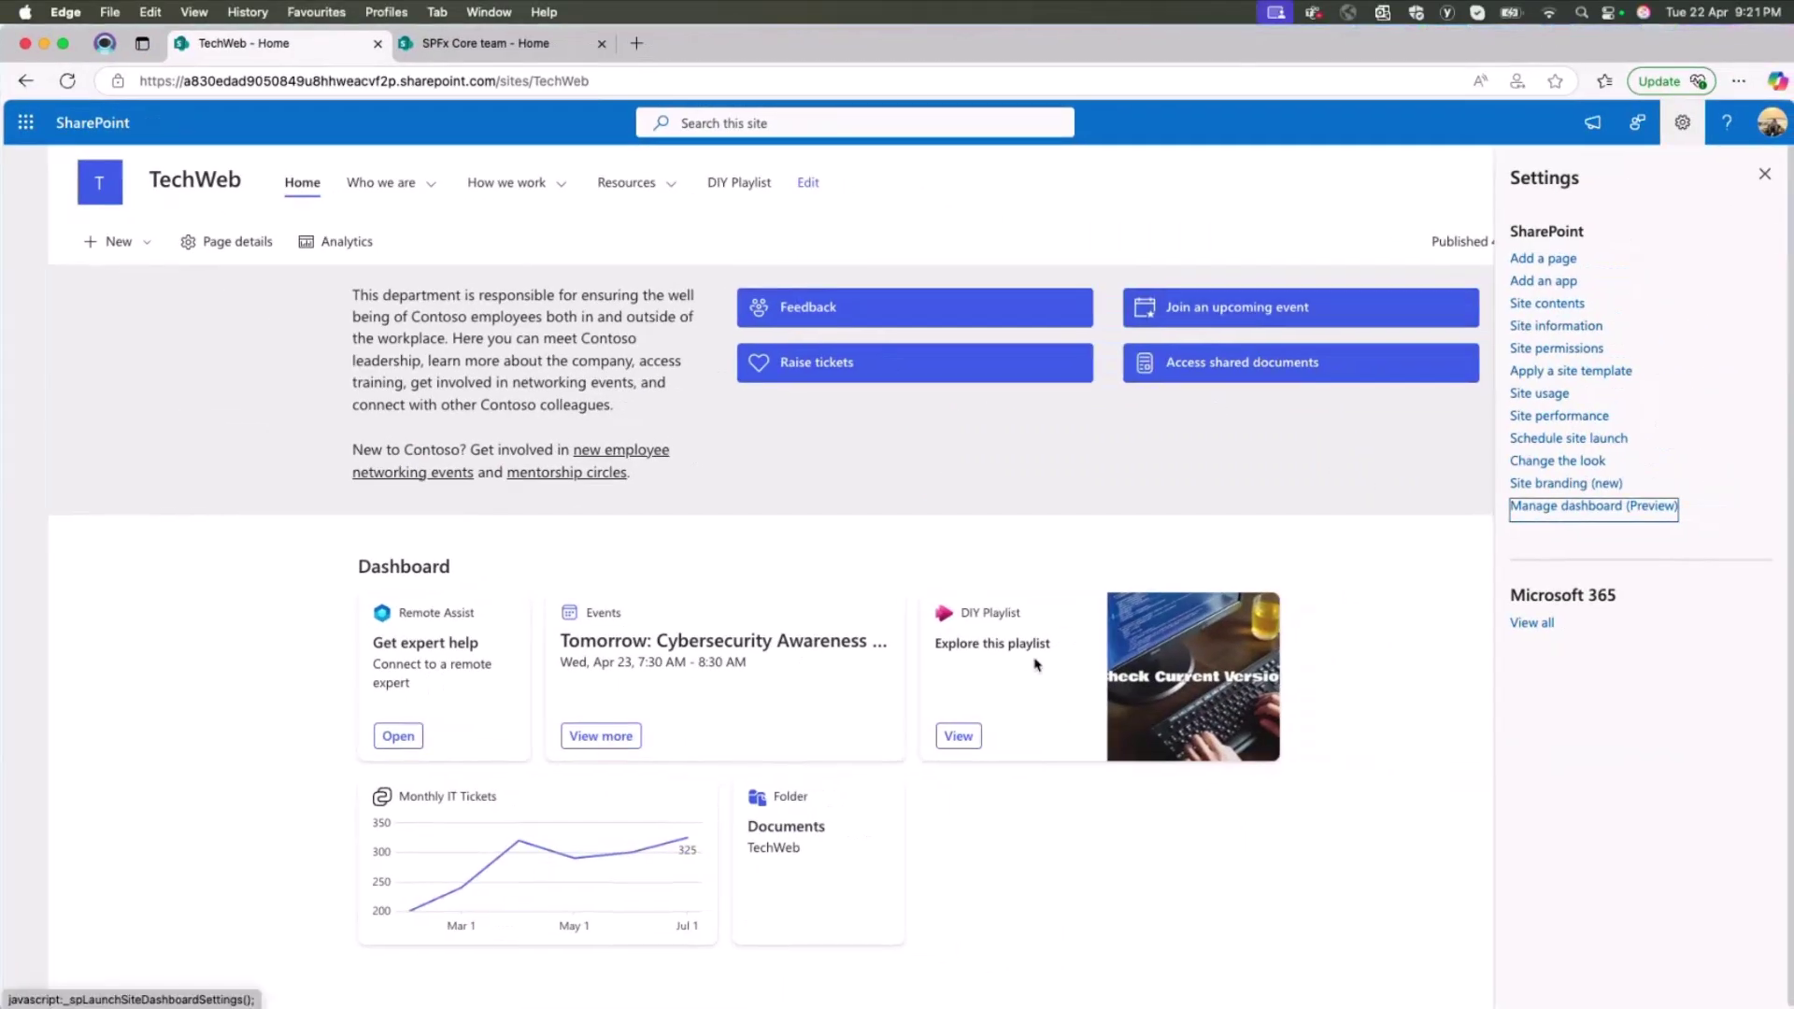
# Close the Settings panel to show the TechWeb home page with its Dashboard.
pyautogui.click(1765, 174)
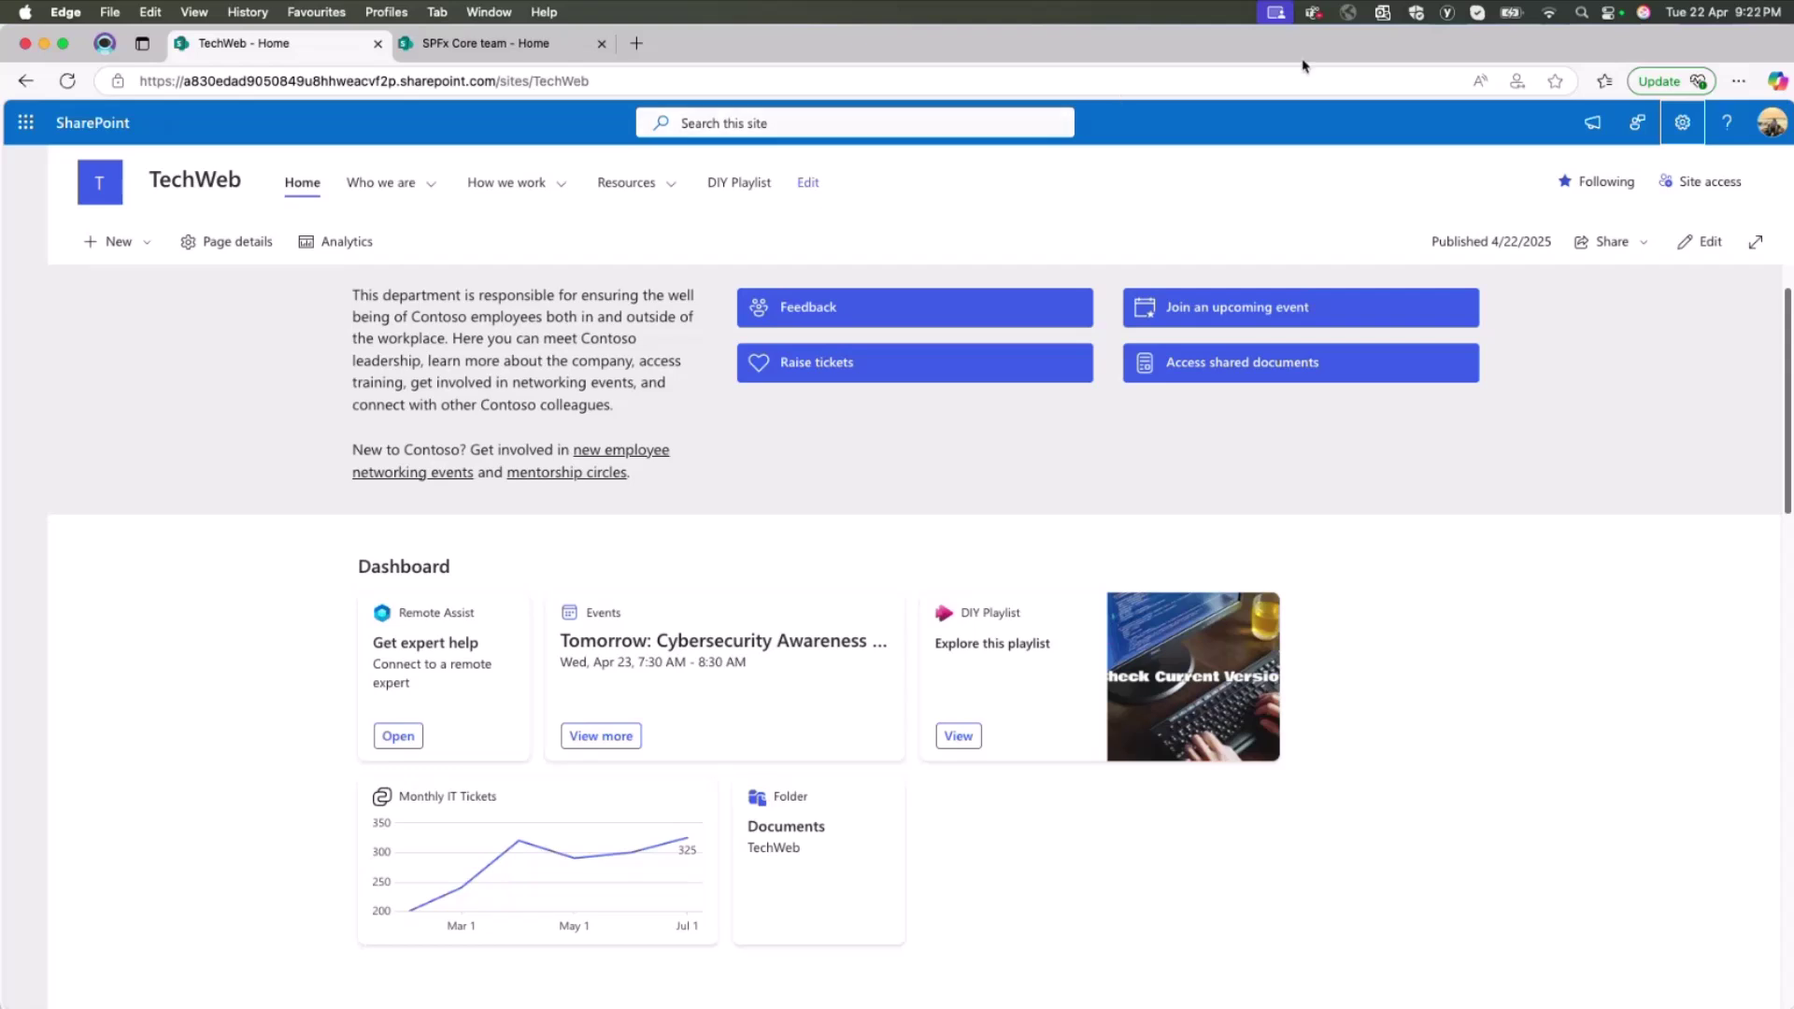
# Switch to the PowerPoint slide show showing the Demo title slide.
pyautogui.press('super+Tab')
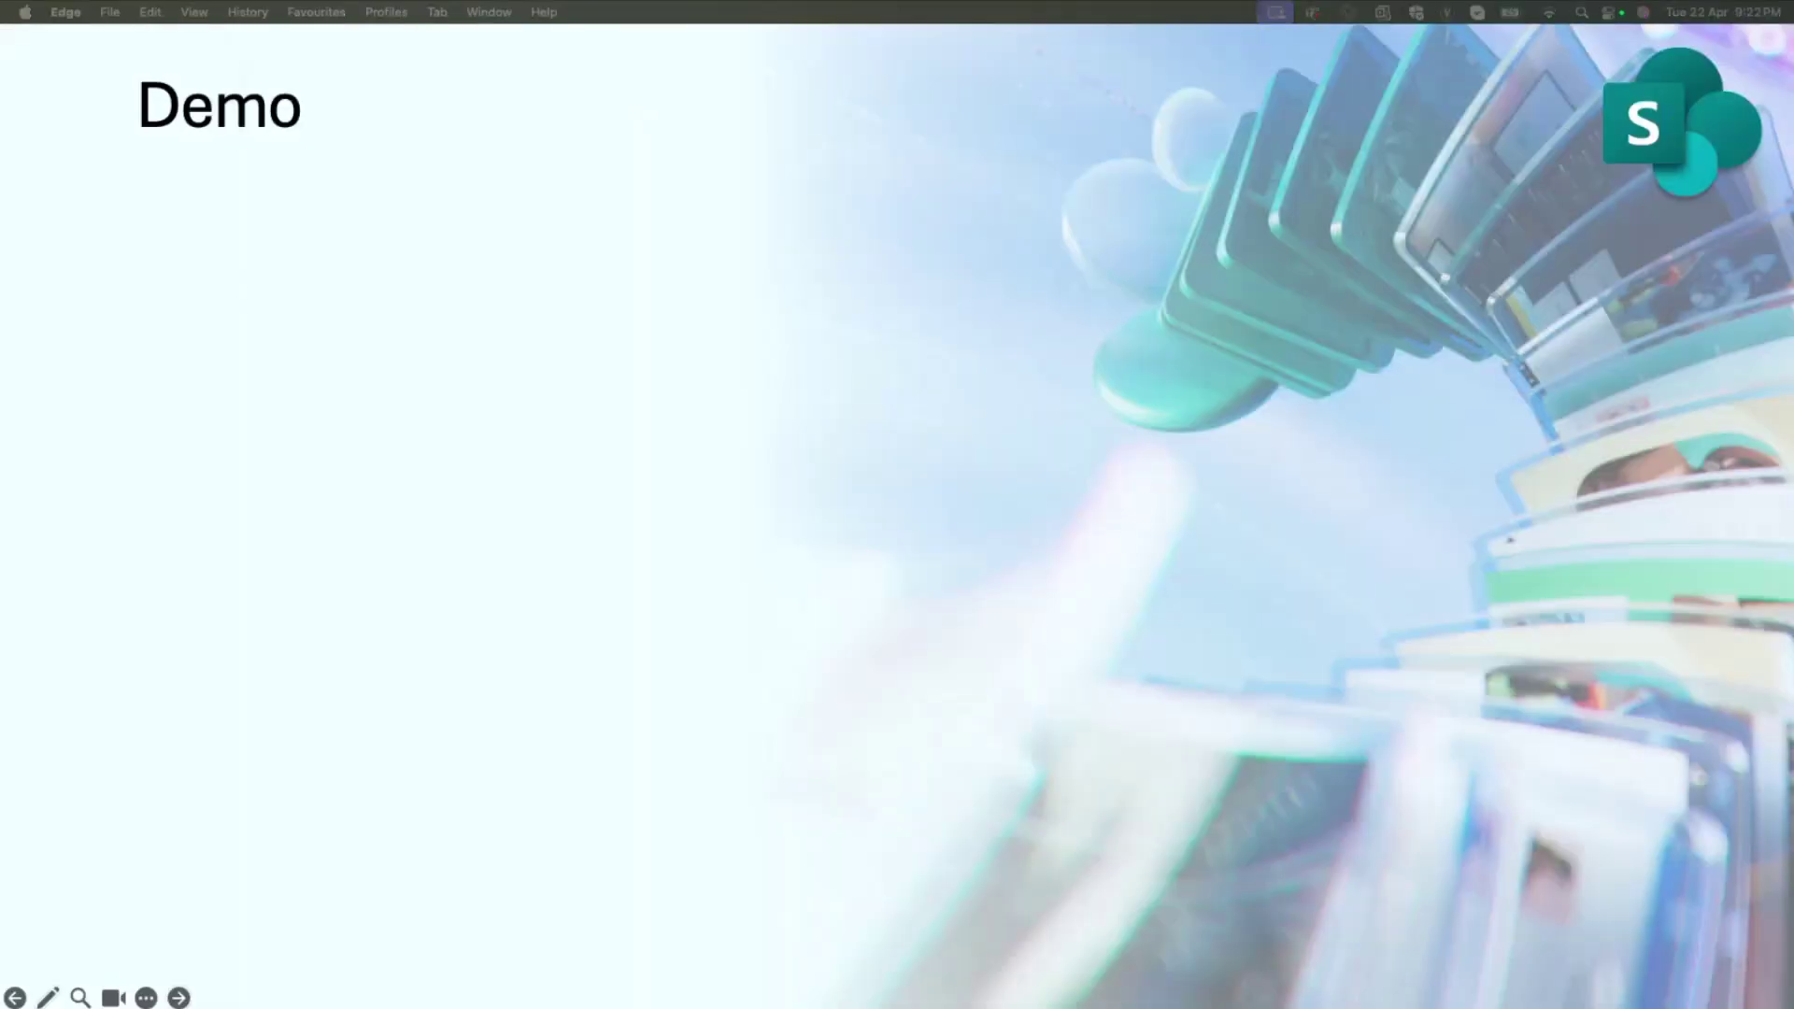